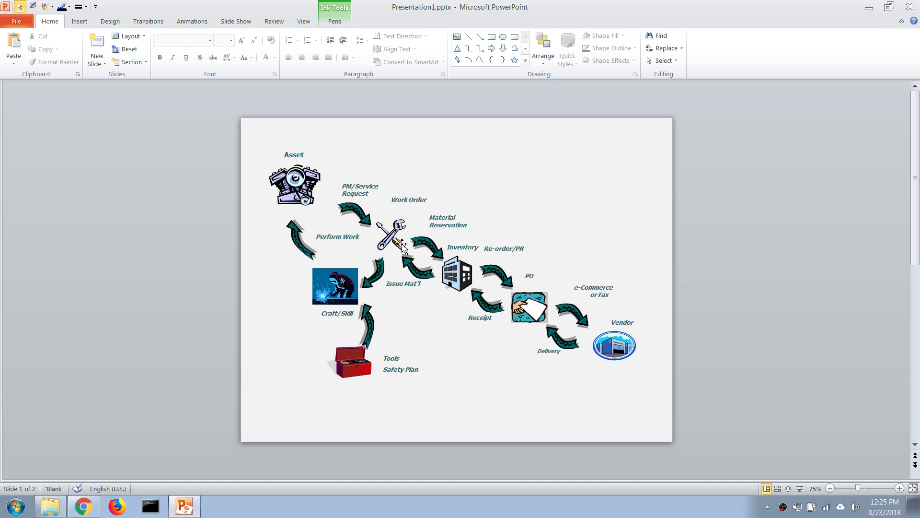
Show slide 2 of the presentation, with the truck's small and major service checklists
click(84, 507)
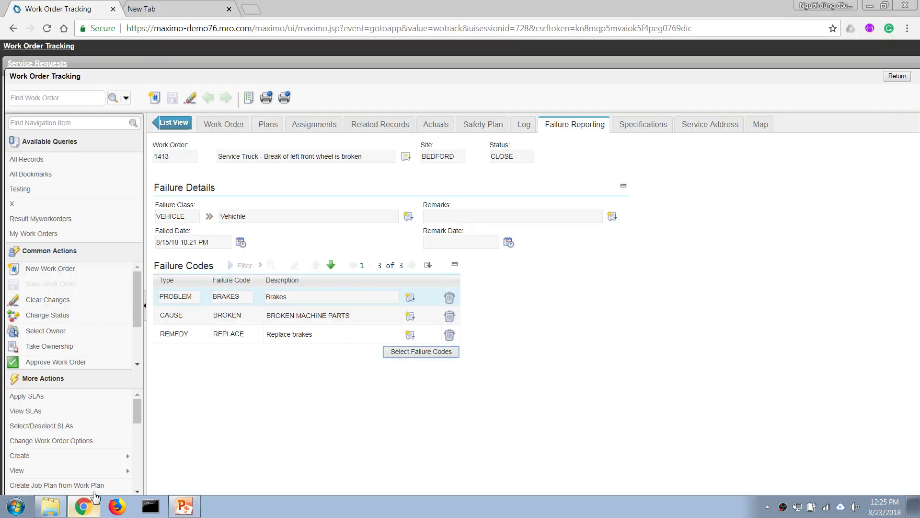
click(195, 506)
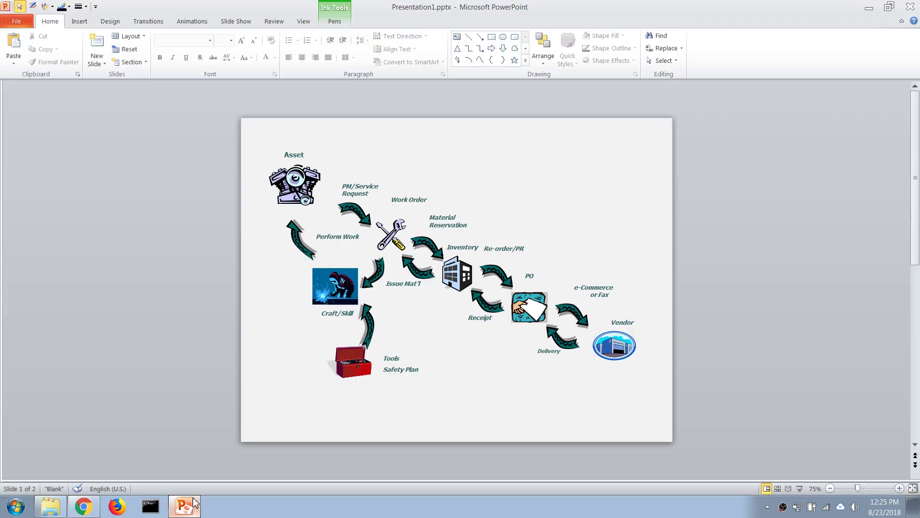
scroll(238, 428, down, 1)
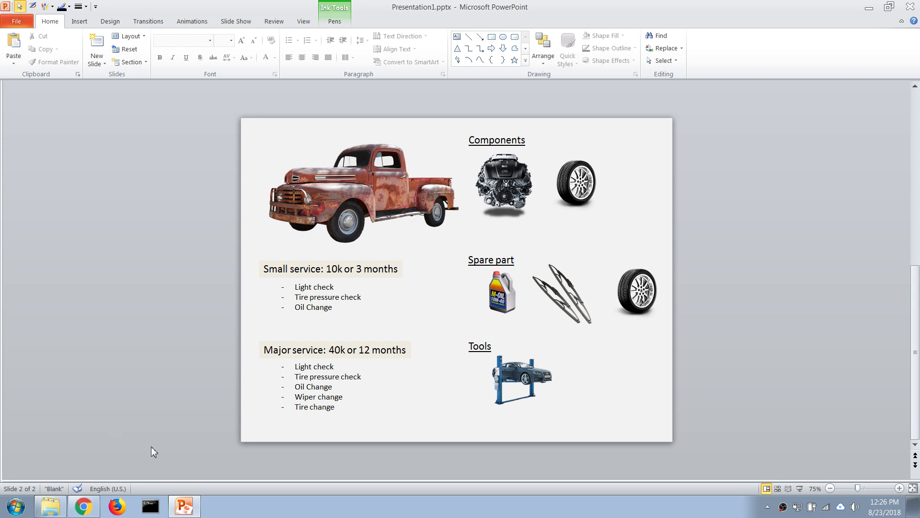
Look up work order 1412, which is linked to service request 1216, then go back to the Start Center
click(83, 506)
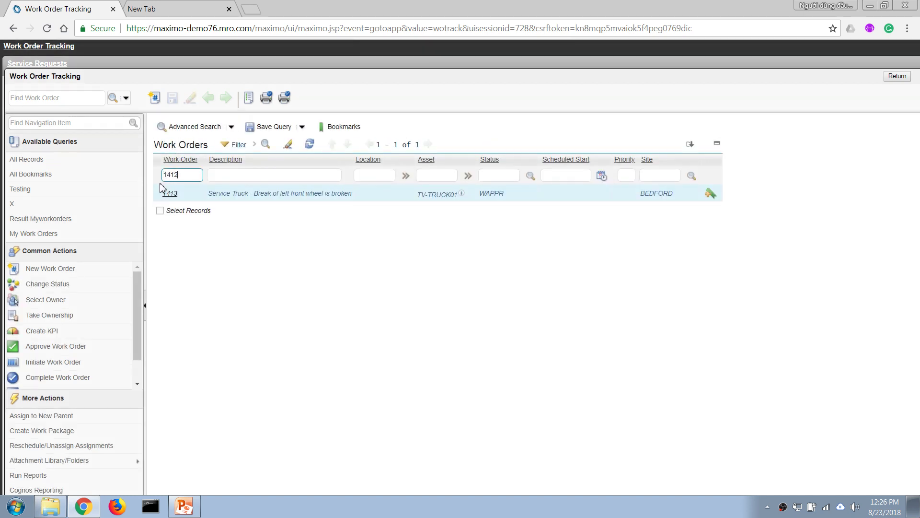
key(Return)
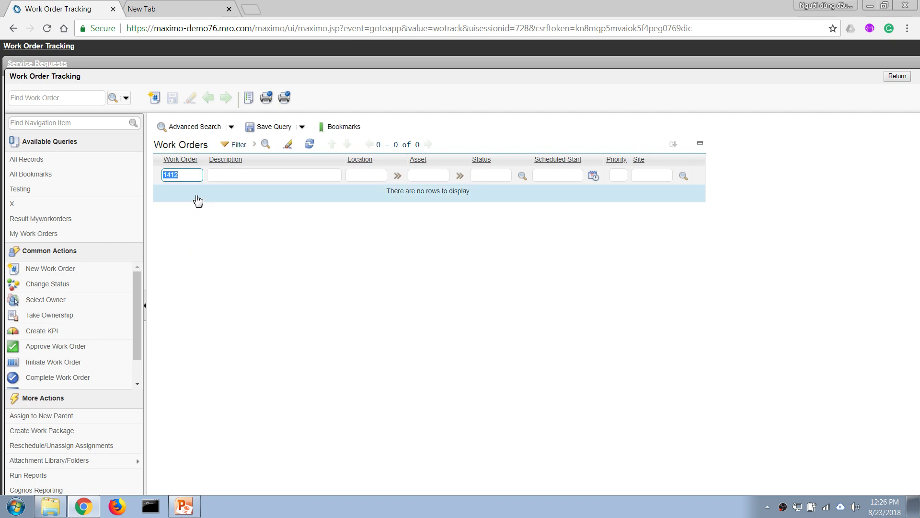
click(898, 77)
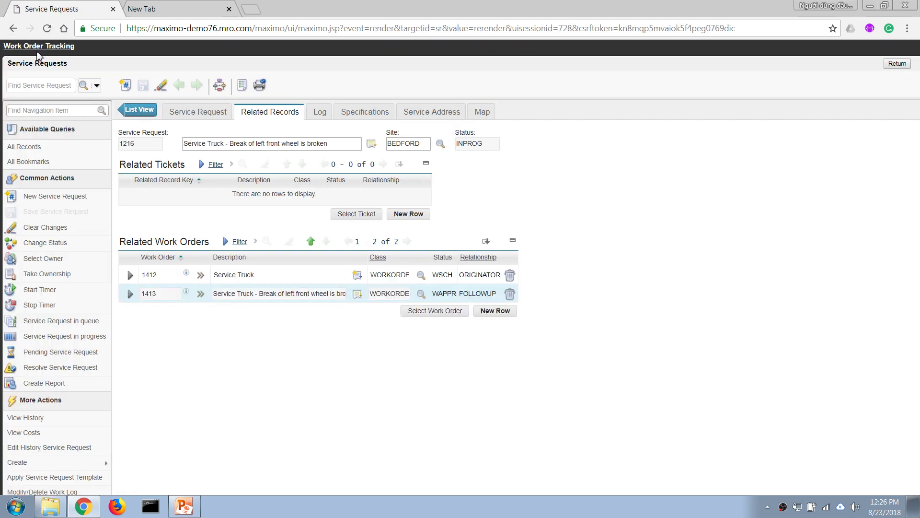
click(897, 63)
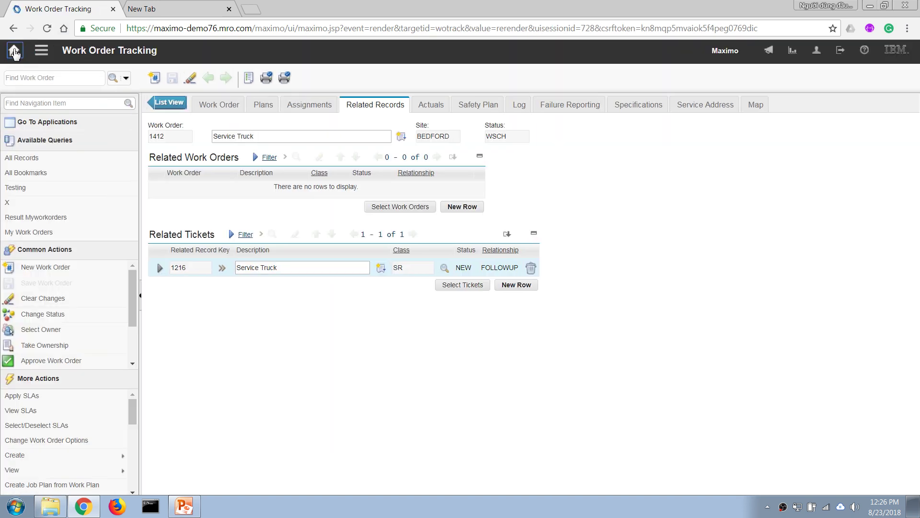
click(15, 50)
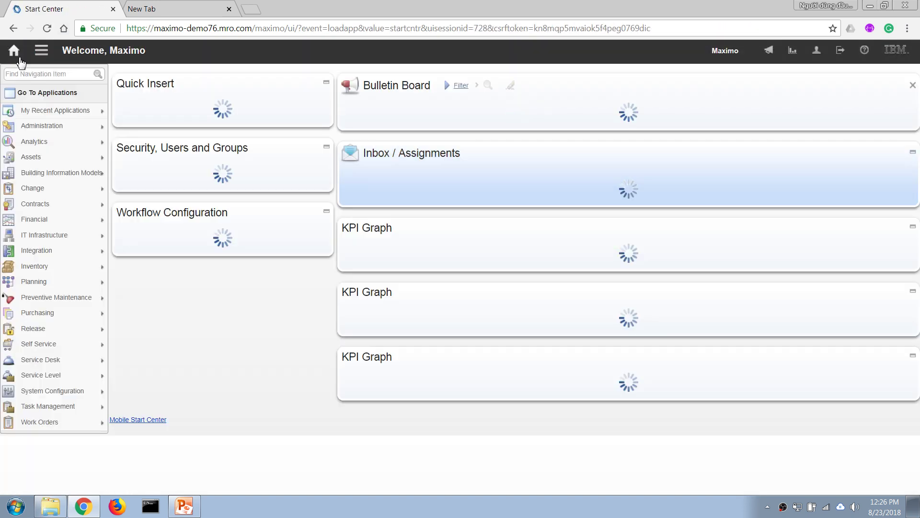
Open work order 1412 and view its plans: five tasks plus MECH labor
mouse_move(86, 422)
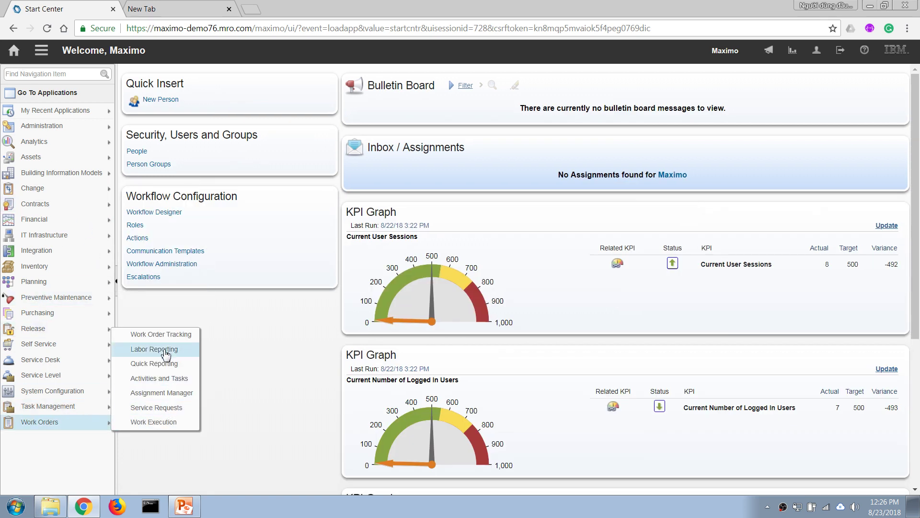
click(162, 335)
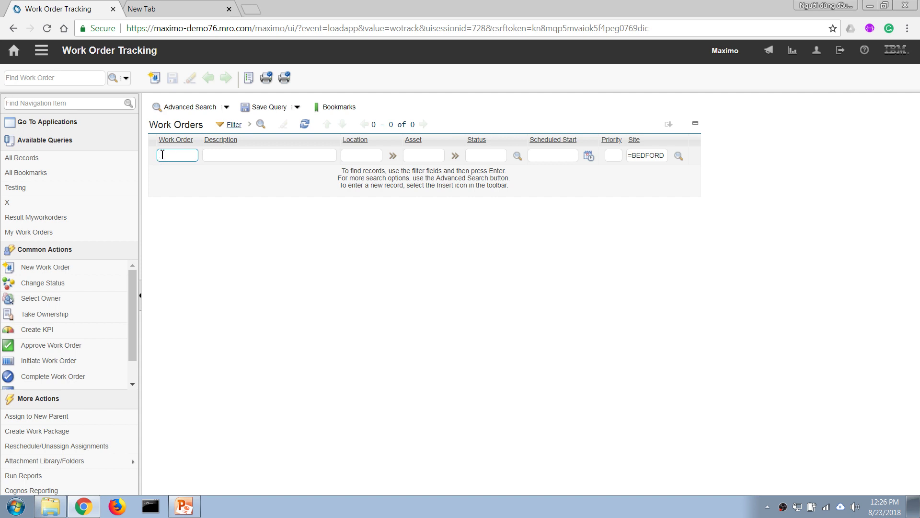
click(82, 78)
text(1412)
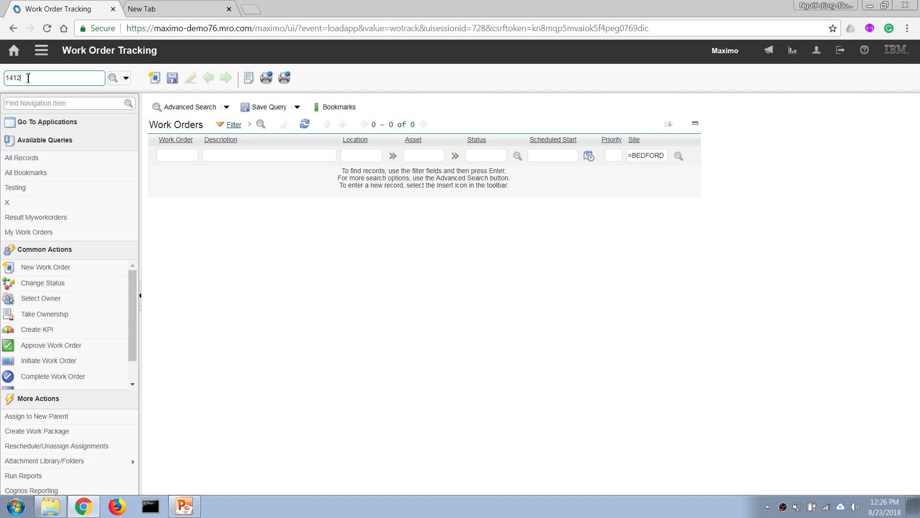
key(Return)
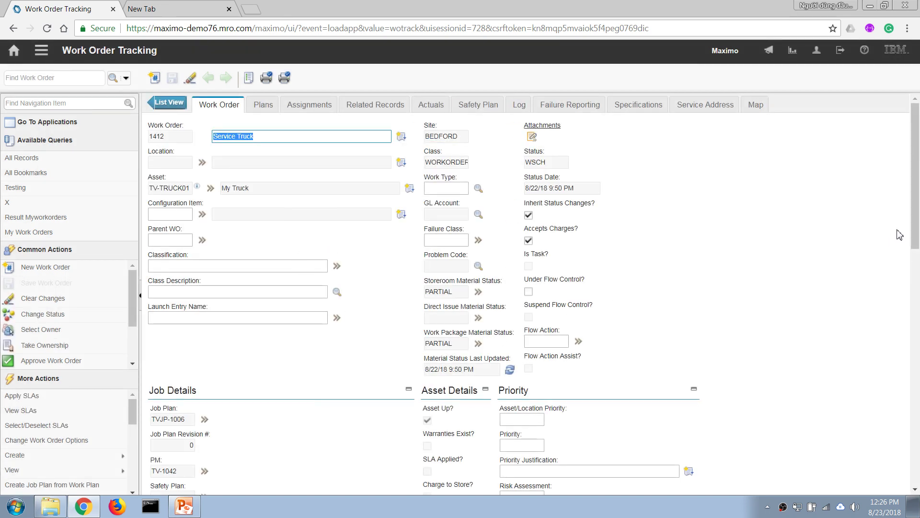
drag(913, 235, 894, 217)
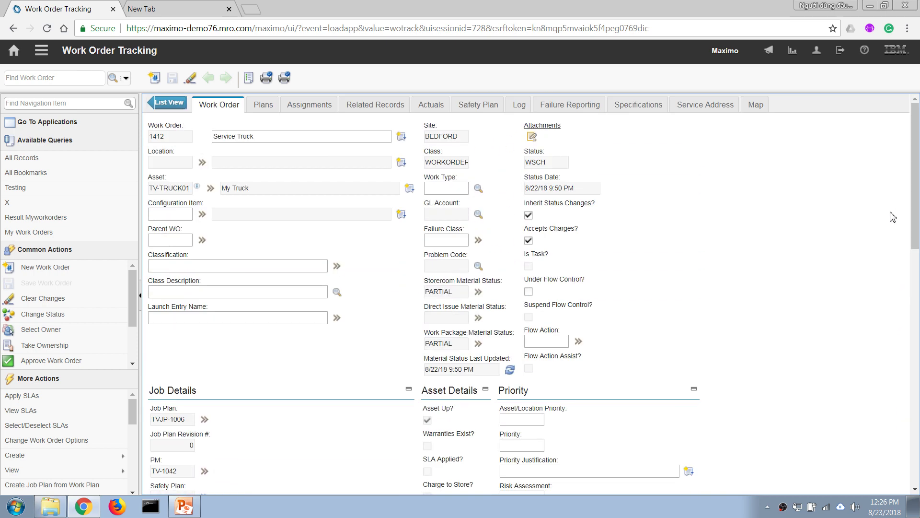
click(264, 106)
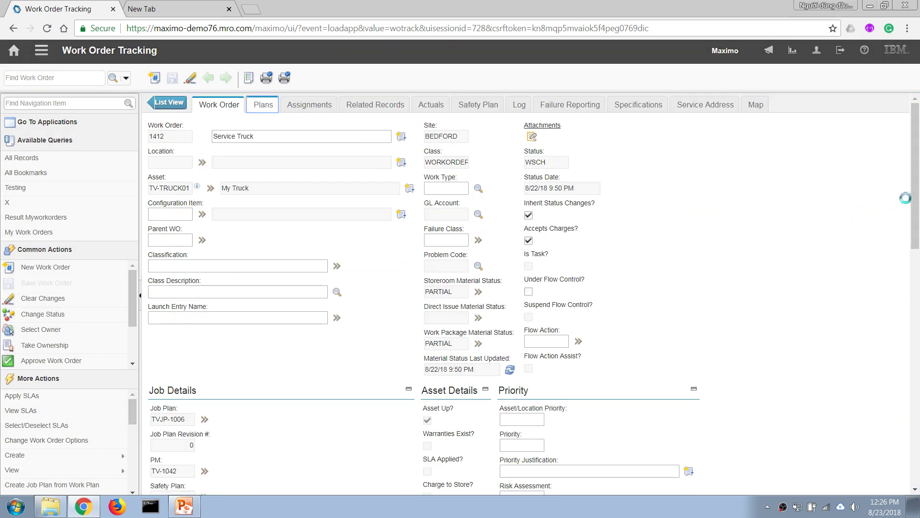
scroll(871, 280, down, 1)
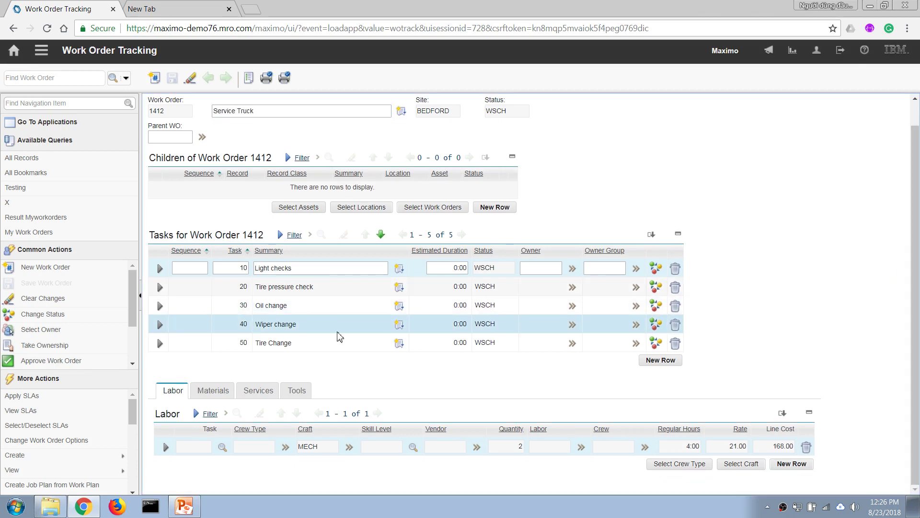
Check CENTRAL stock for engine oil (TVI-1005) and truck wheels (TVI-1007). The wheels show -4 available
click(212, 390)
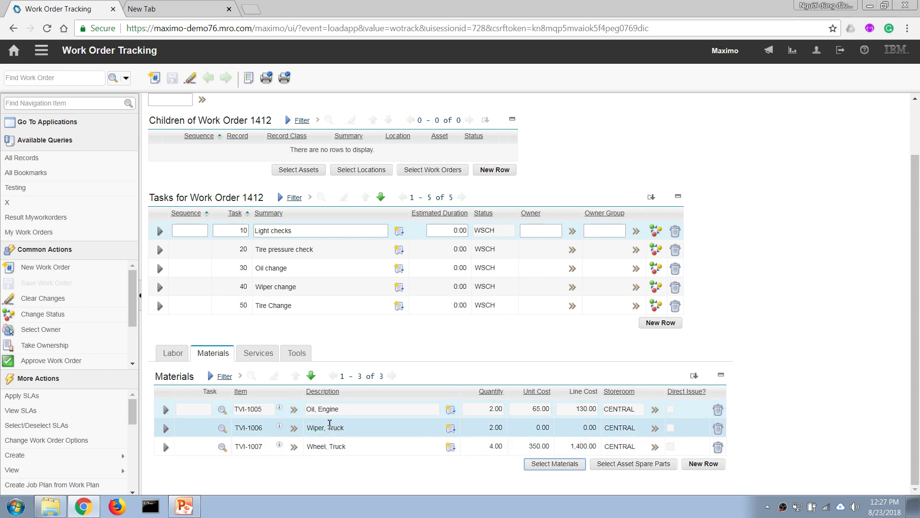
click(295, 410)
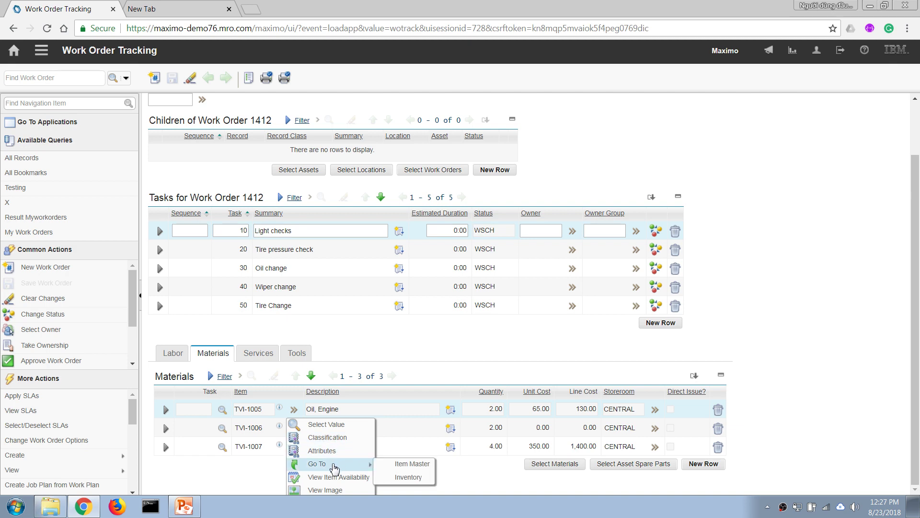
click(330, 478)
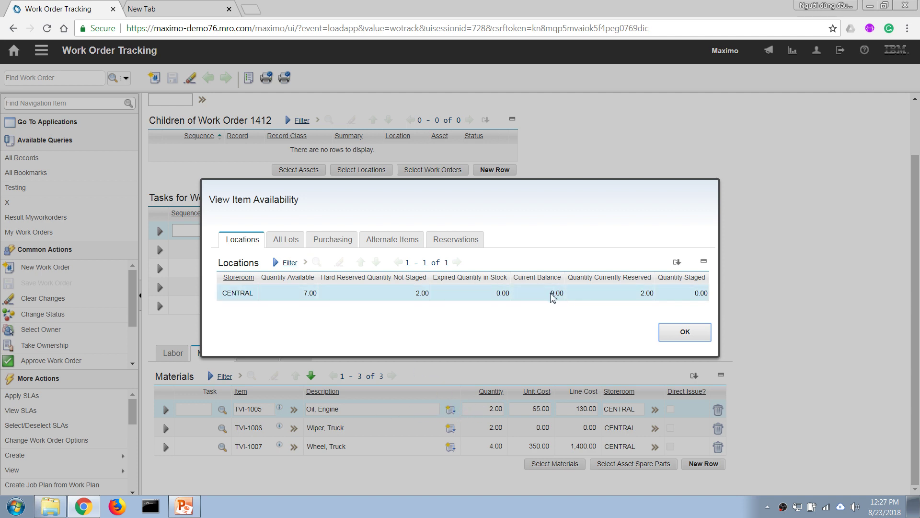
click(674, 335)
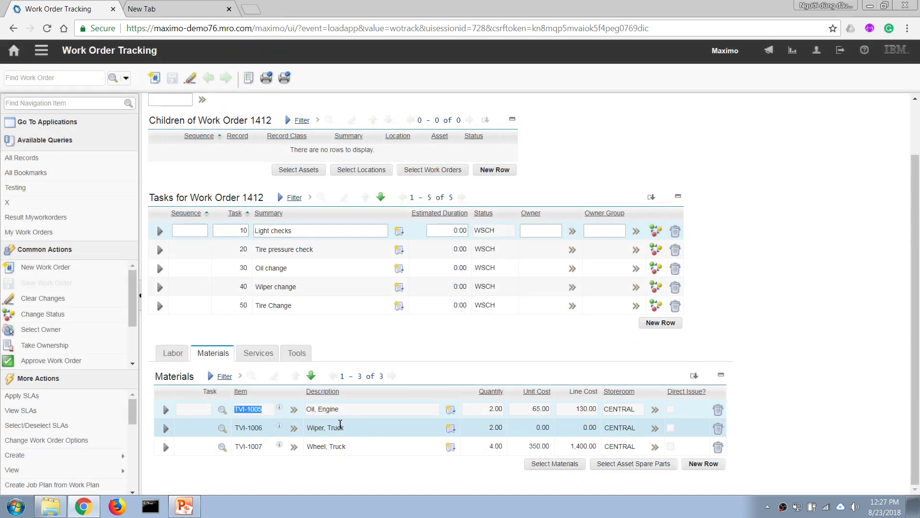
click(295, 448)
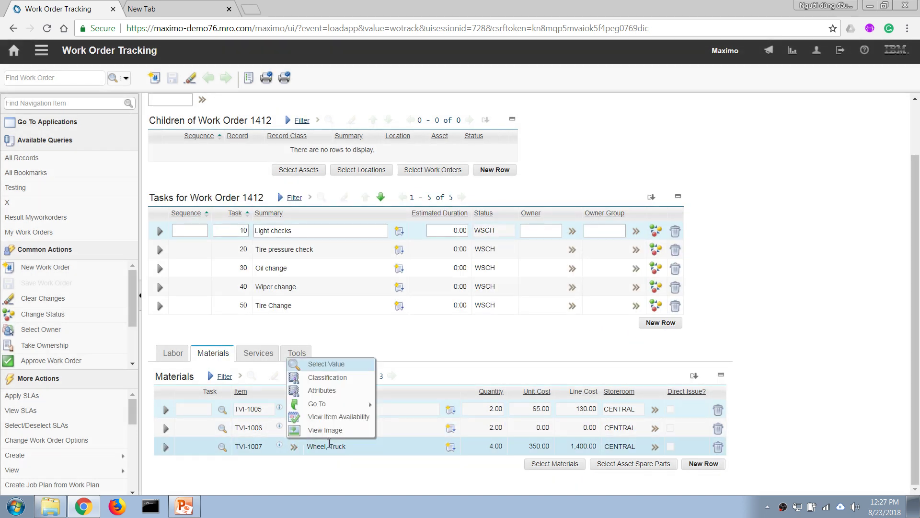
click(353, 421)
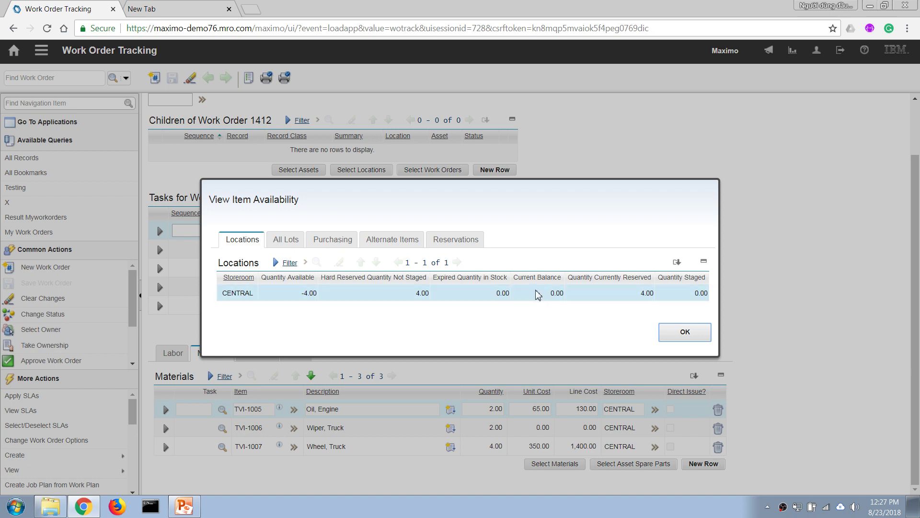
click(672, 335)
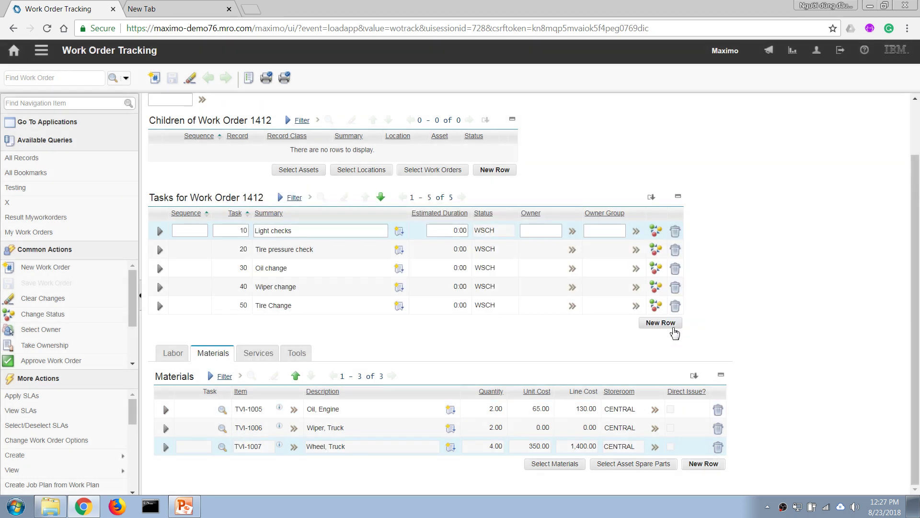
click(916, 126)
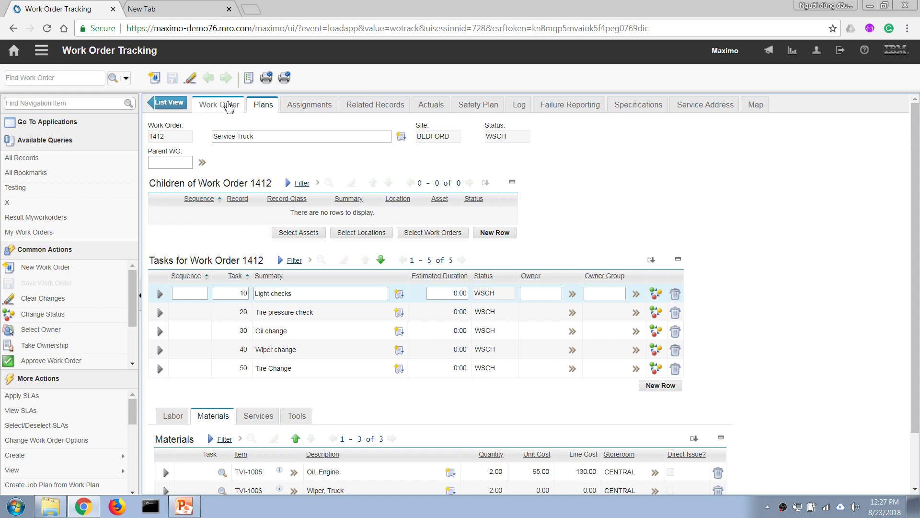
click(230, 106)
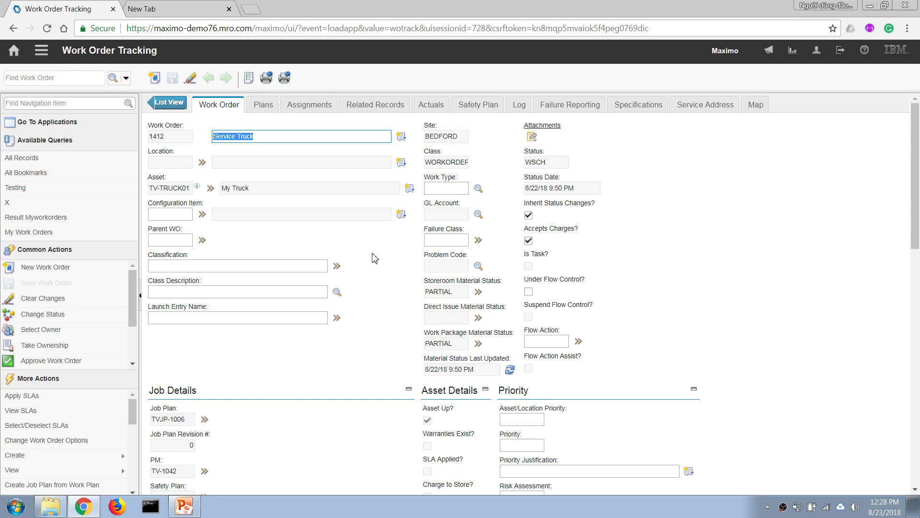
click(264, 105)
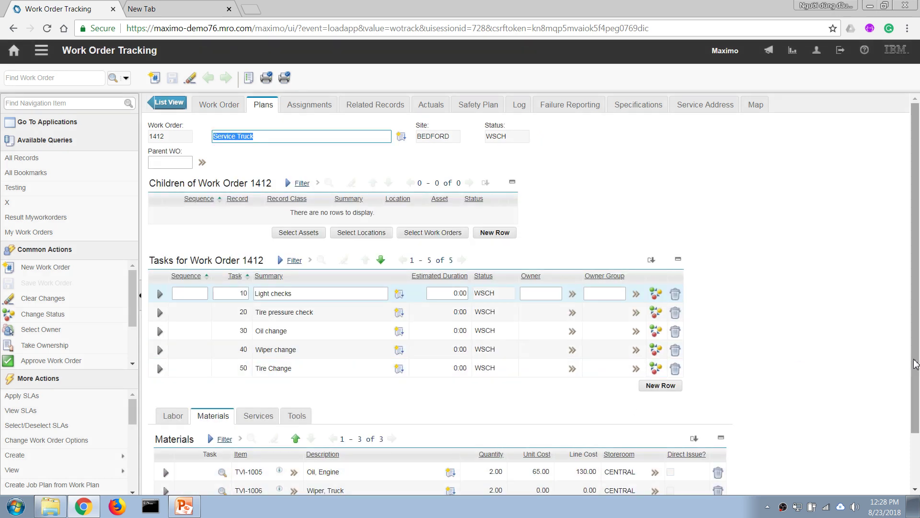
scroll(912, 364, down, 2)
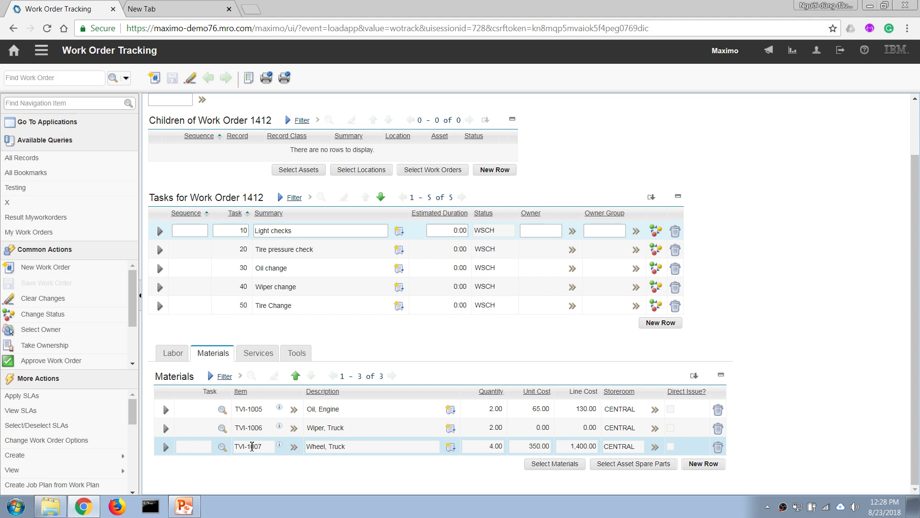
click(253, 446)
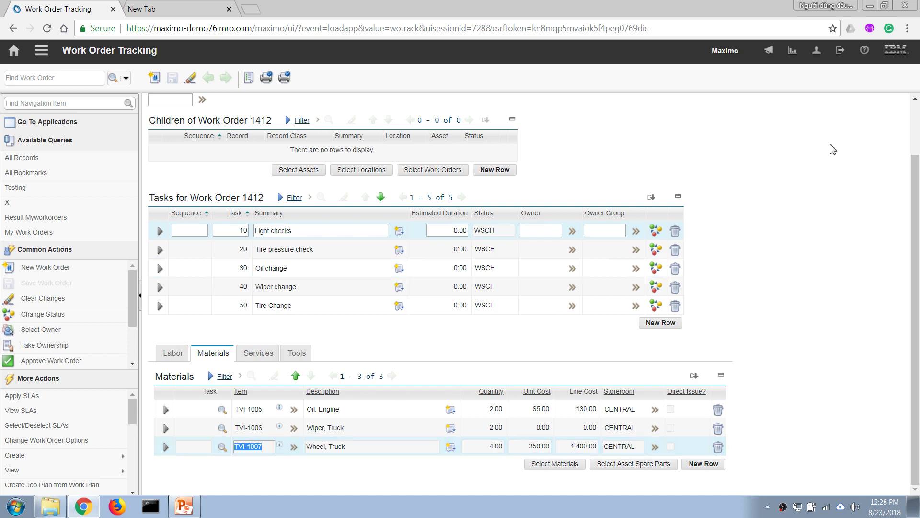
Create new purchase requisition 1063 described as 'Buy Tire to replace on Truck1'
click(41, 49)
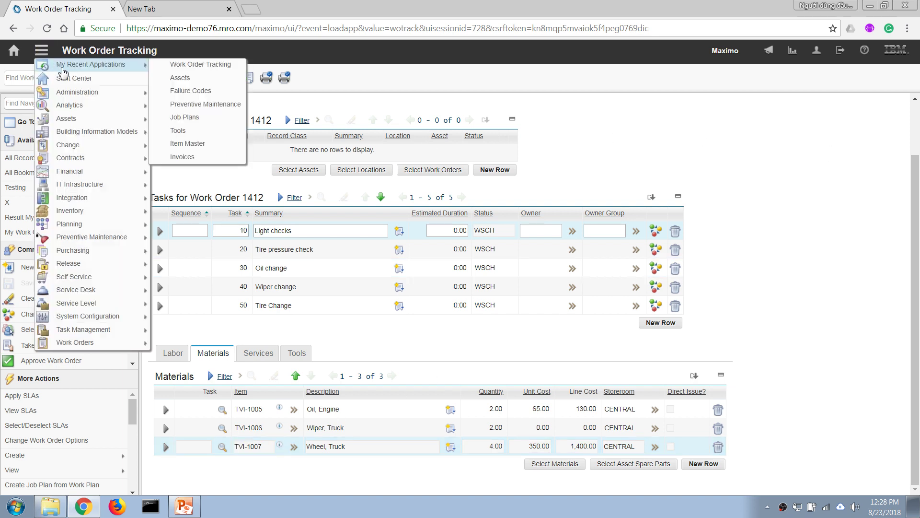
mouse_move(117, 255)
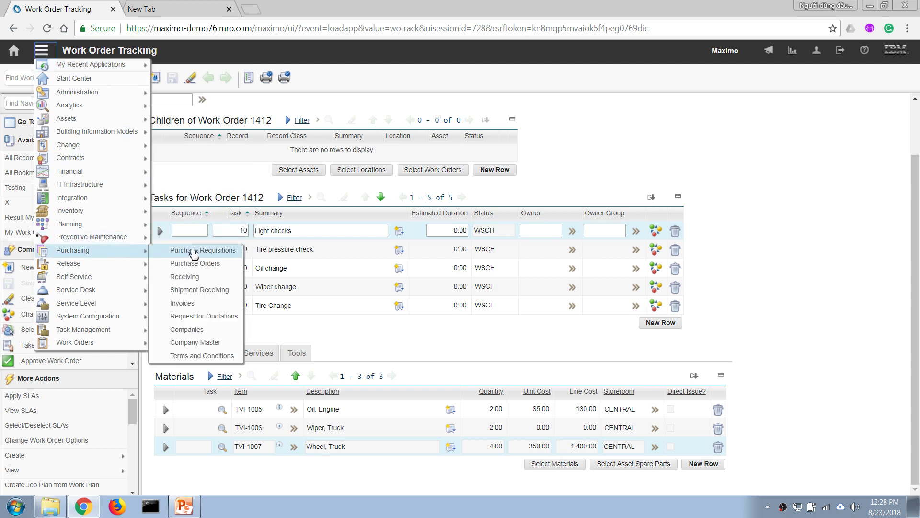
click(193, 250)
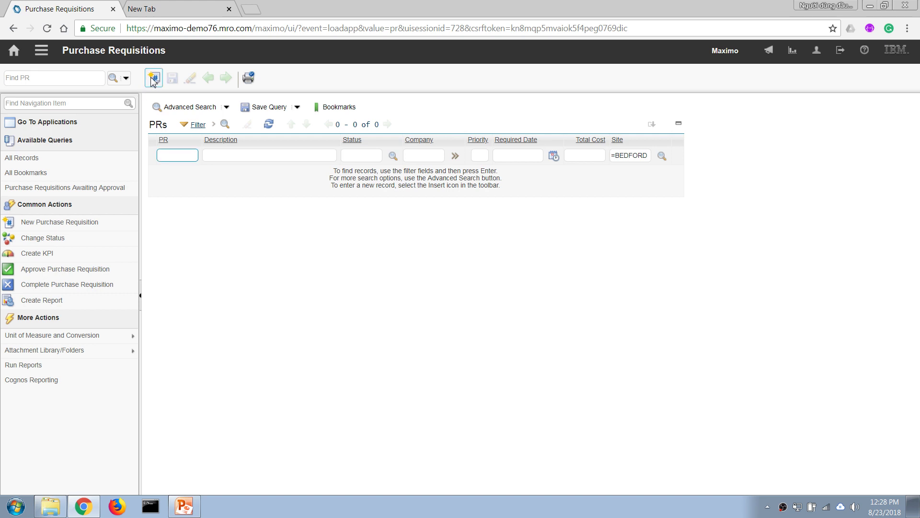
click(154, 78)
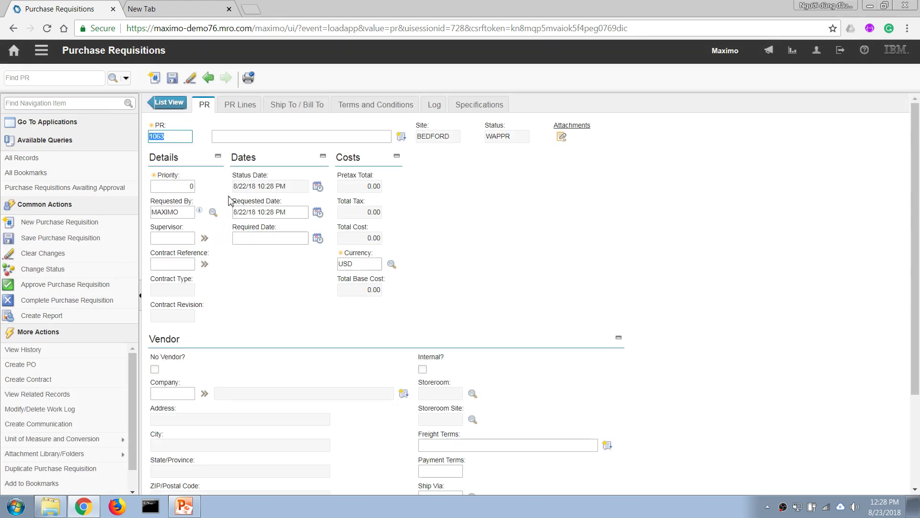
click(231, 137)
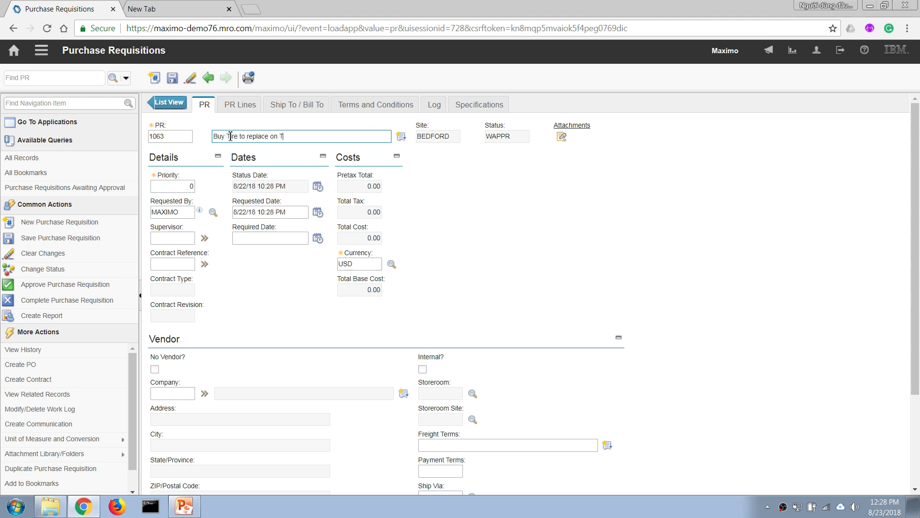
text(1)
key(Tab)
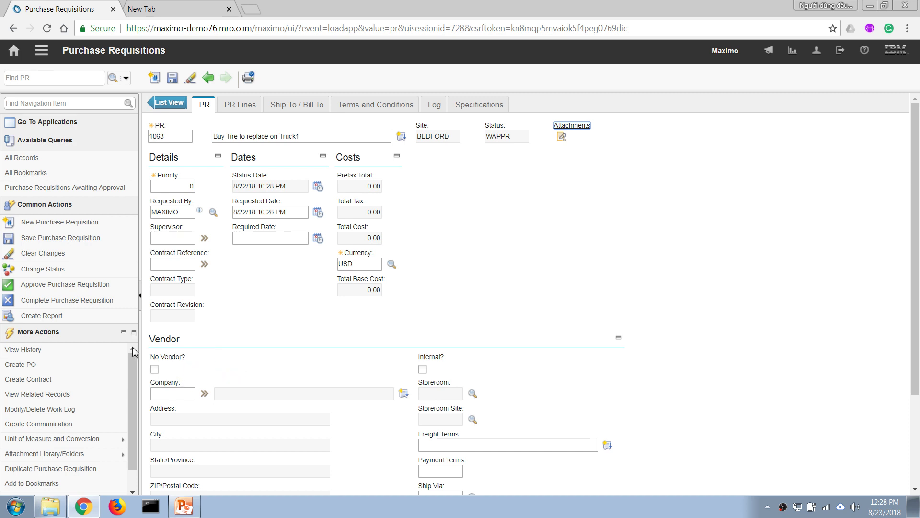
Flag PR 1063 as No Vendor, leaving Internal unchecked and no storeroom selected
click(154, 369)
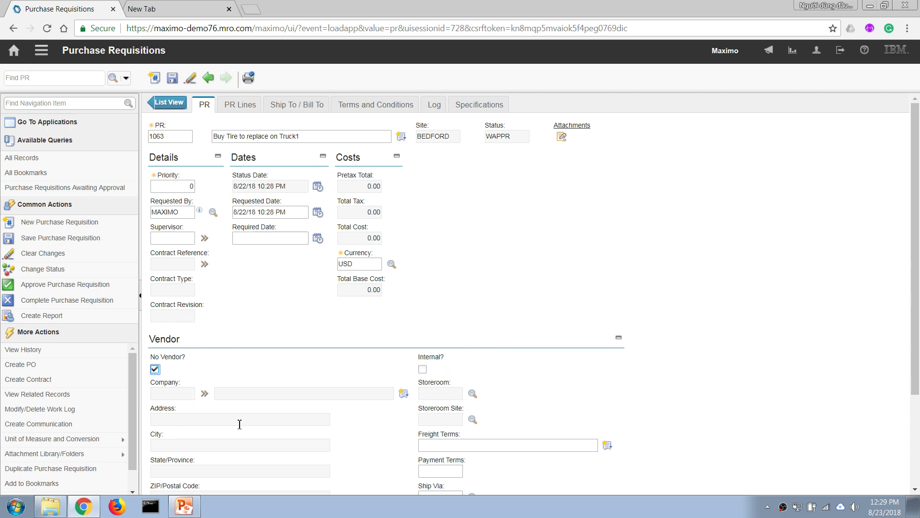
click(423, 370)
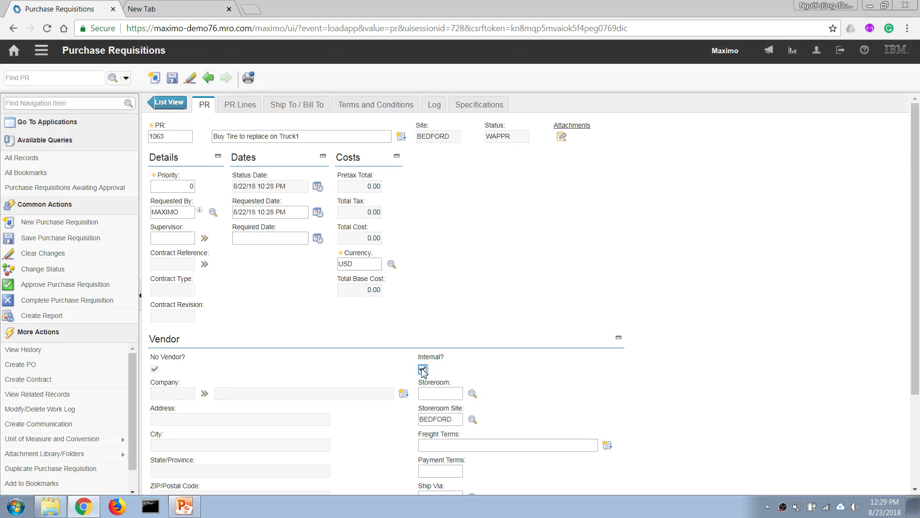
click(472, 394)
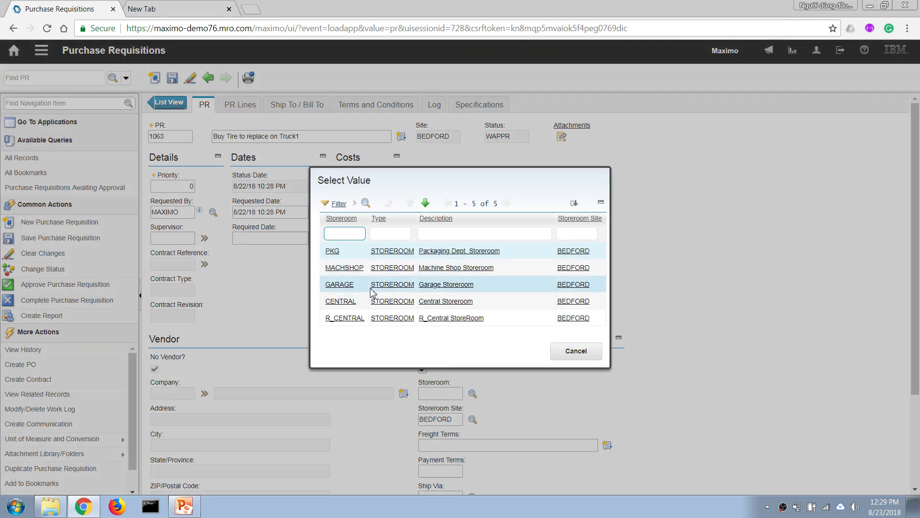
click(570, 353)
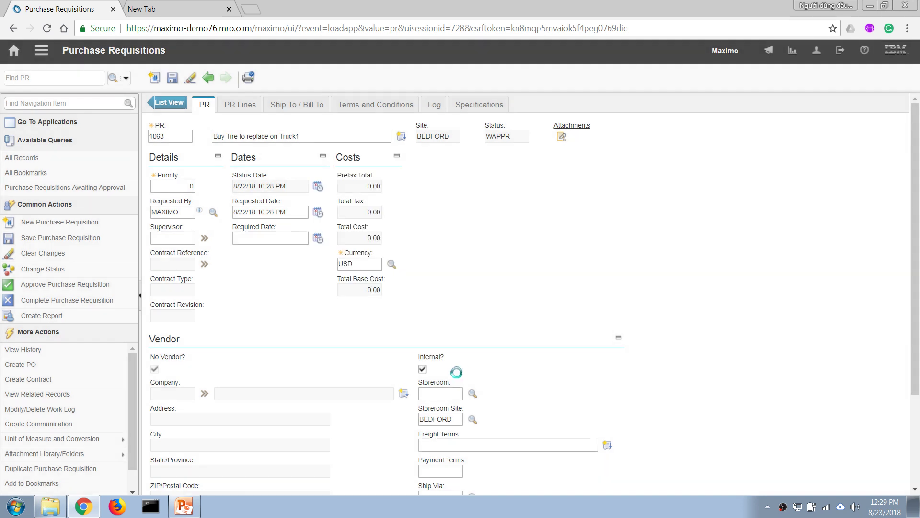
click(422, 370)
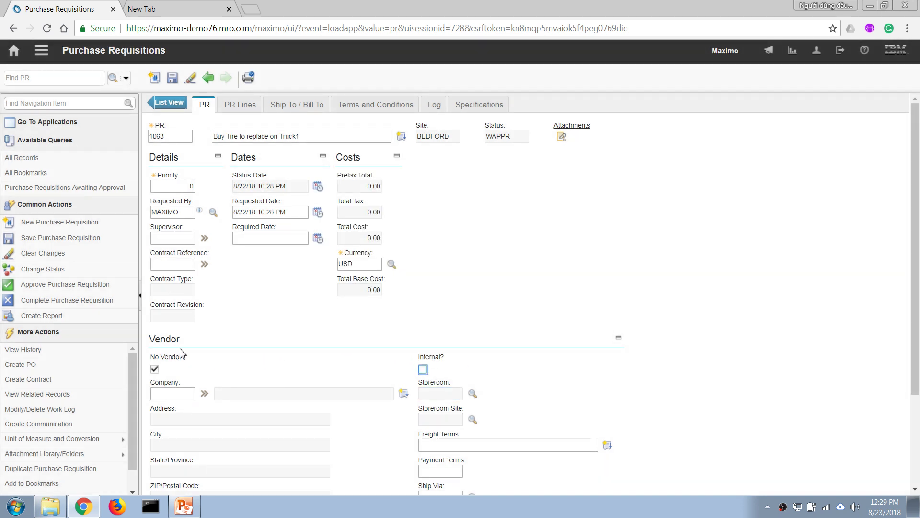
click(155, 369)
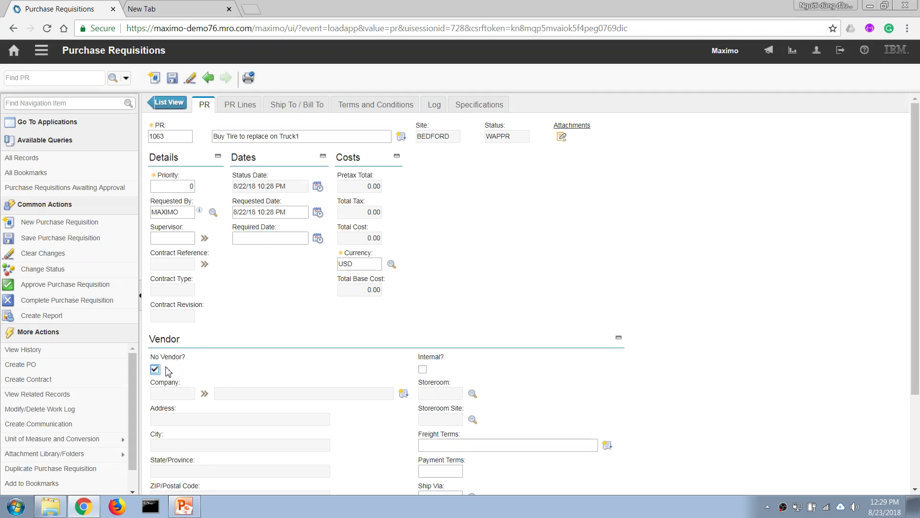
Add a PR line for item TVI-1007 (Wheel, Truck) with quantity 4
click(240, 106)
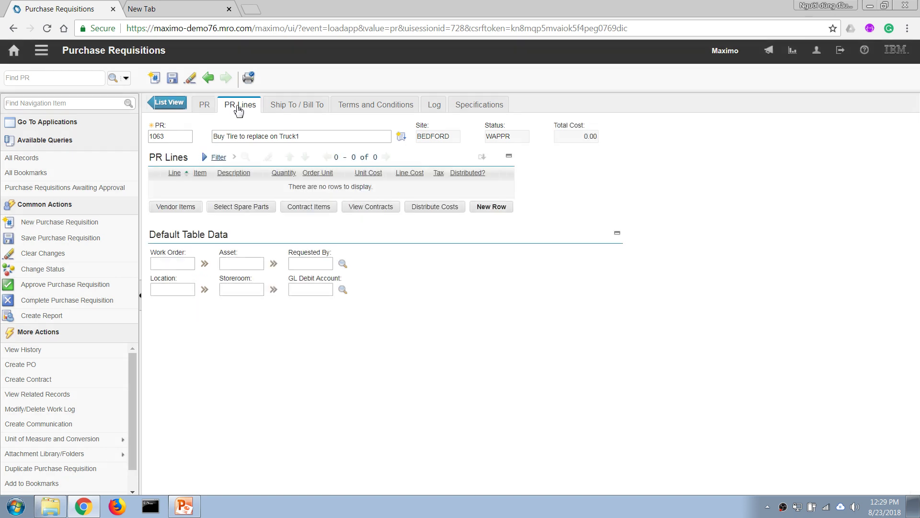
click(492, 209)
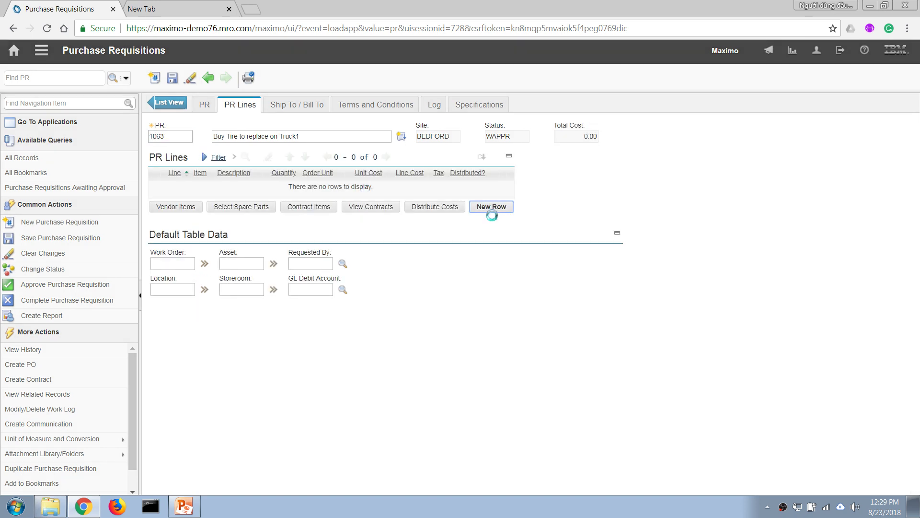
click(190, 288)
text(TVI-1007)
key(Tab)
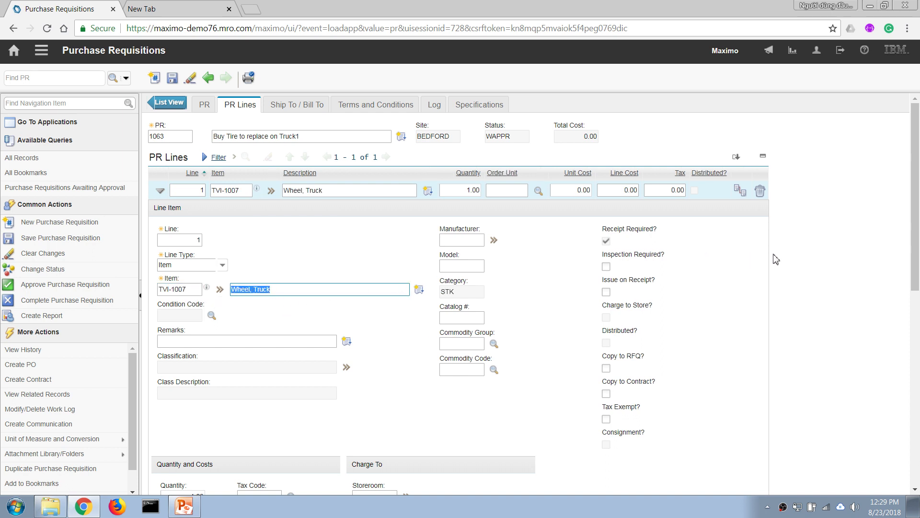
drag(916, 259, 914, 332)
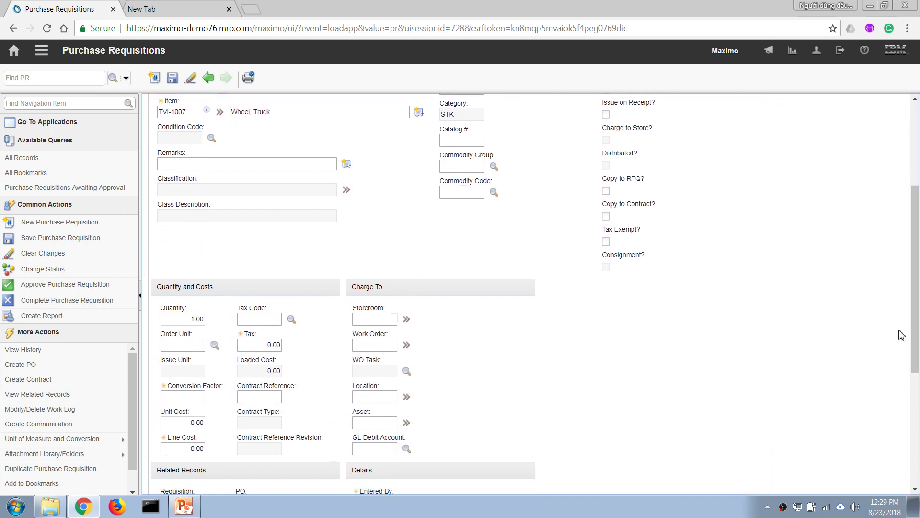
double_click(180, 318)
text(4)
key(Tab)
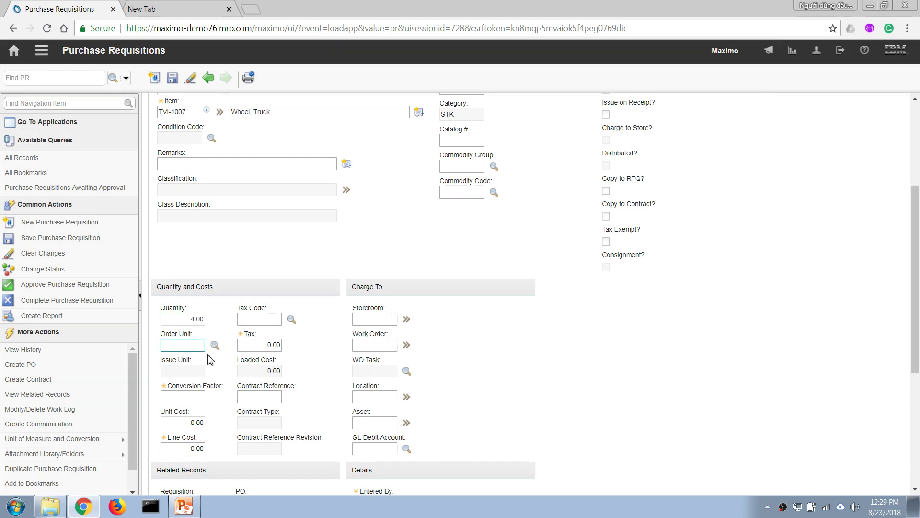
Charge the line to the CENTRAL storeroom, save, then clear the Storeroom field
click(372, 320)
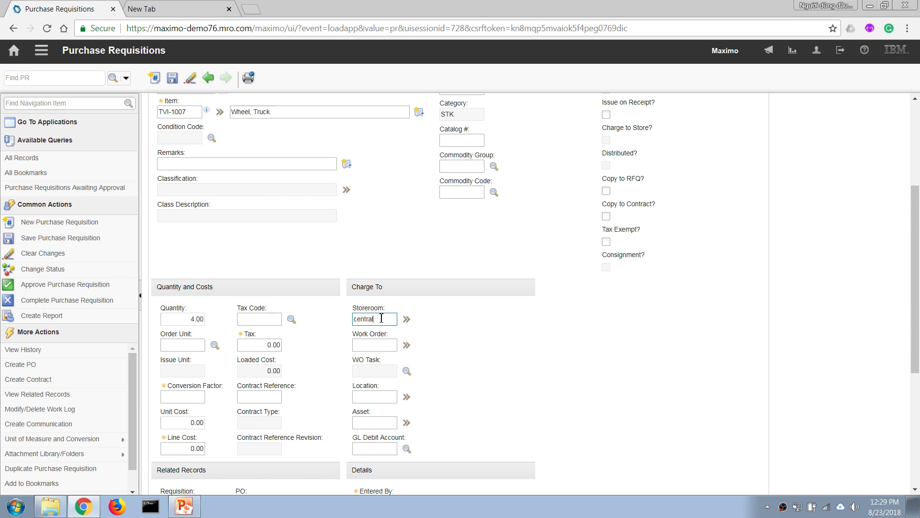
key(Tab)
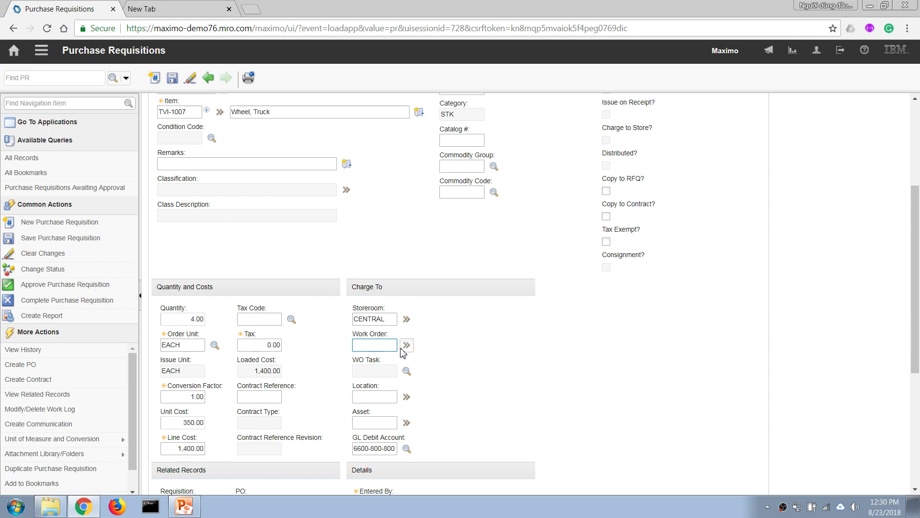
drag(917, 307, 903, 341)
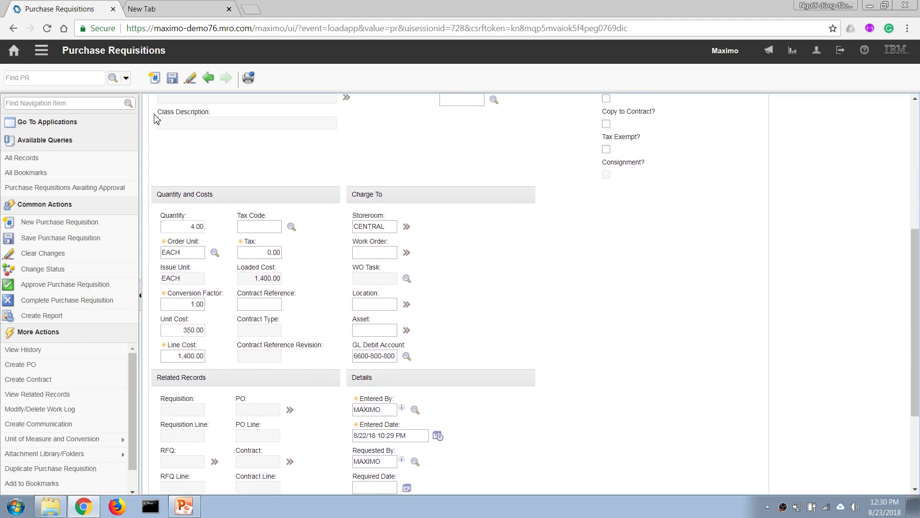
click(173, 77)
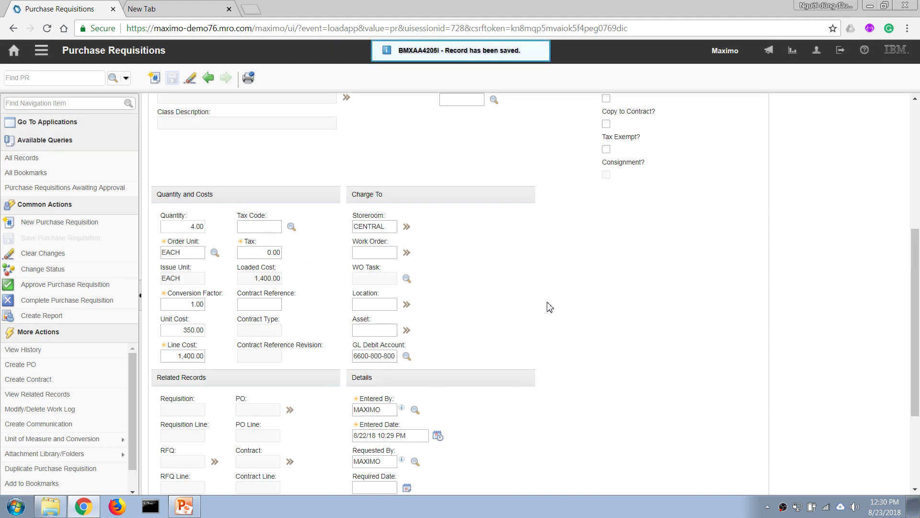
drag(916, 305, 918, 210)
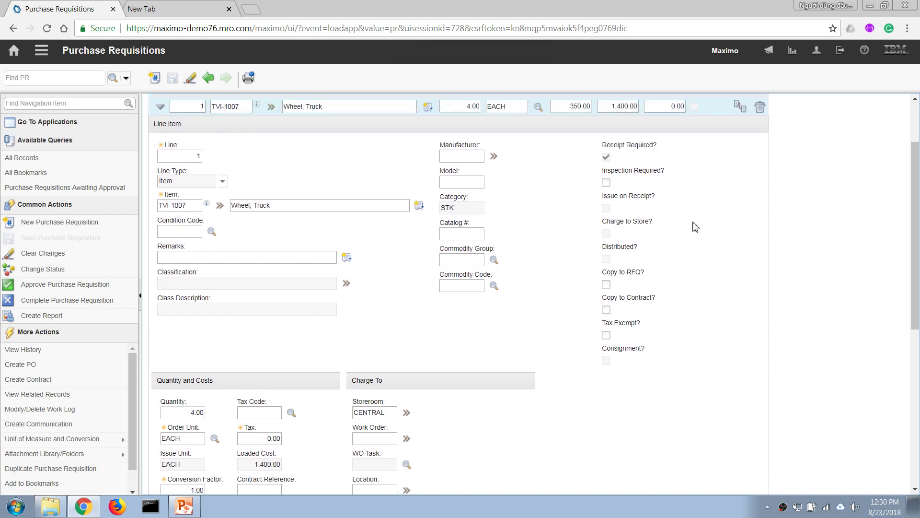
double_click(391, 413)
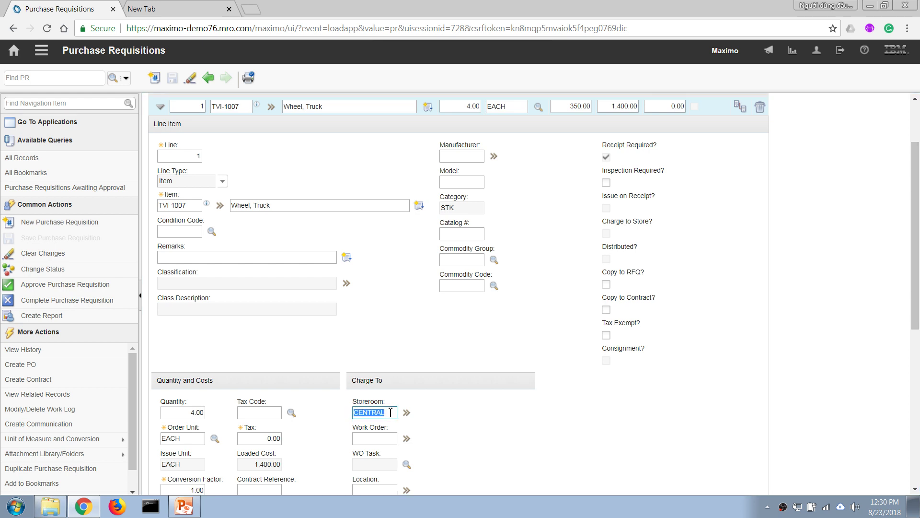
key(BackSpace)
Enter work order 1412 on the truck-wheel line
click(368, 439)
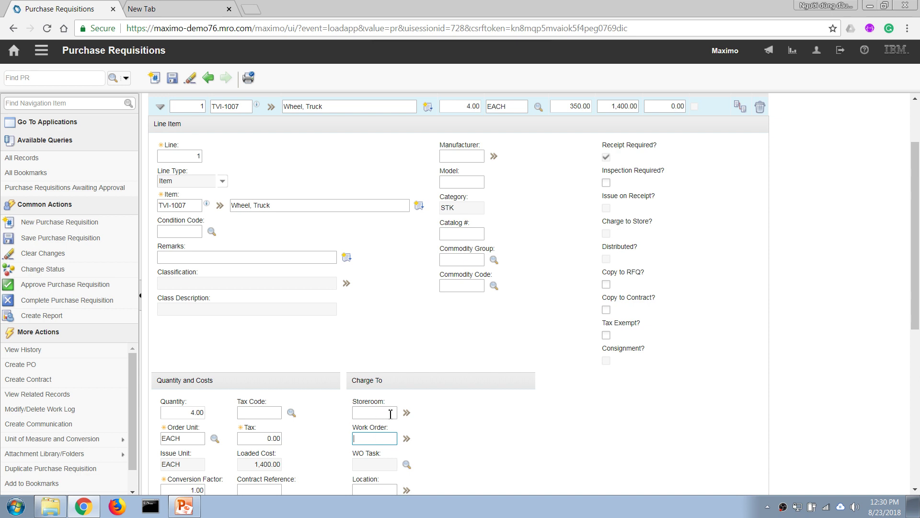
text(1412)
key(Tab)
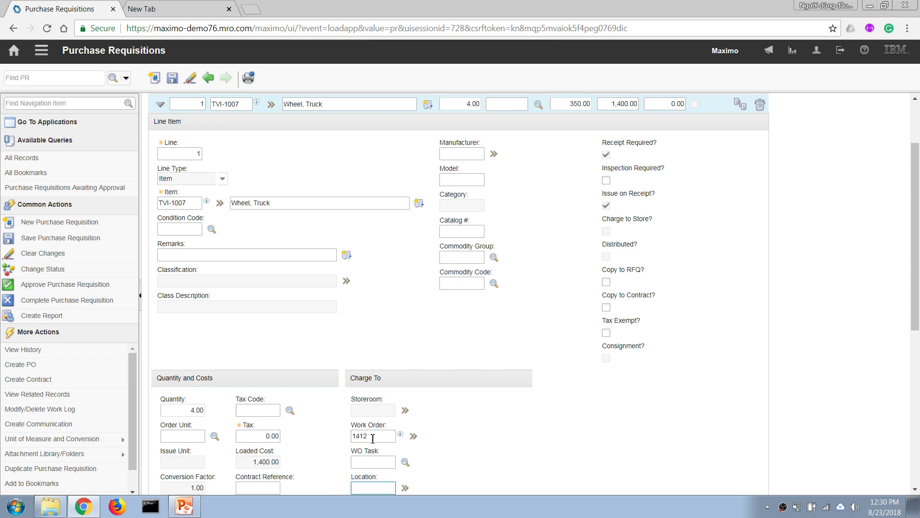
mouse_move(374, 437)
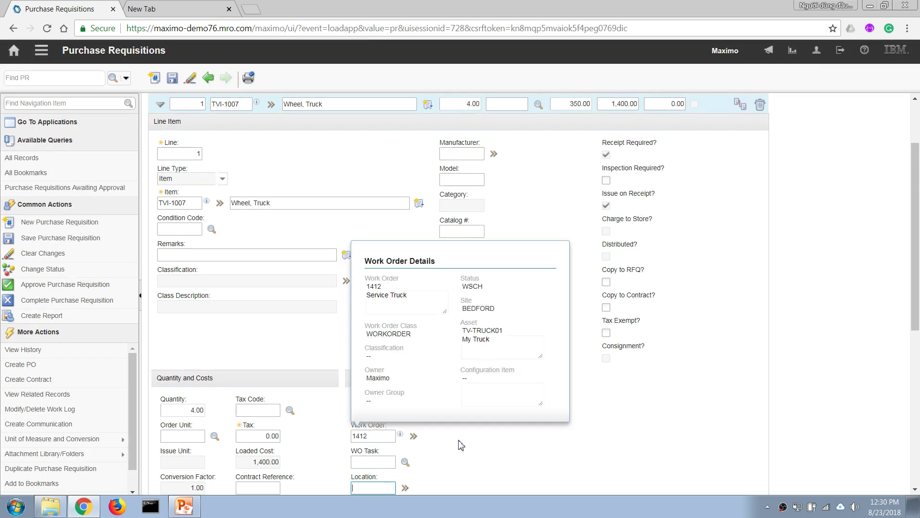
scroll(896, 407, down, 4)
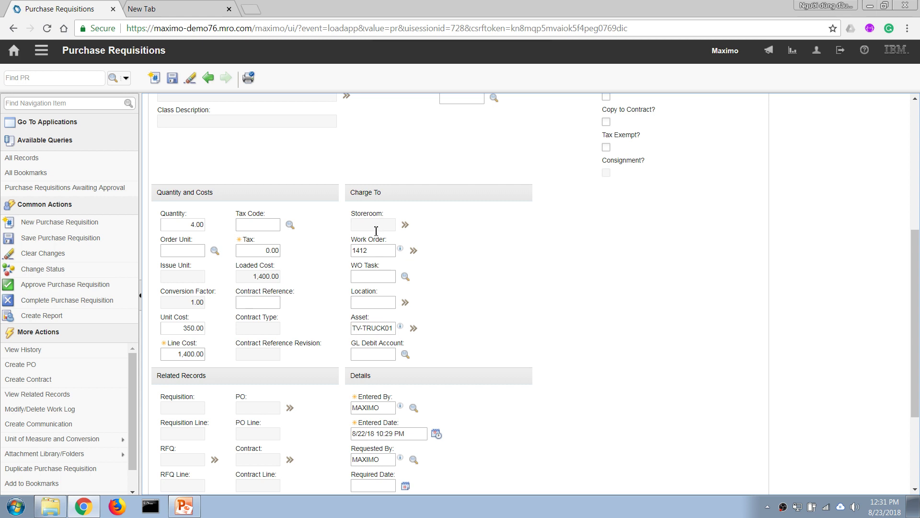
mouse_move(364, 252)
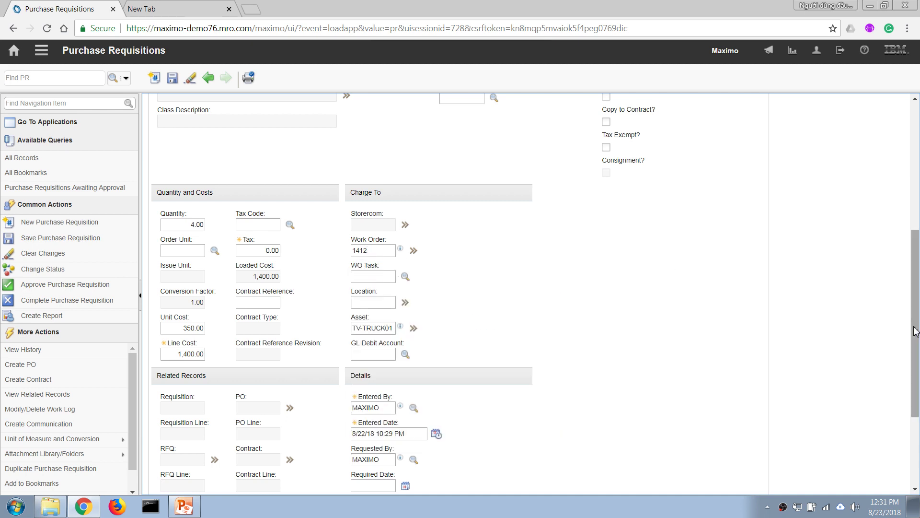
scroll(915, 336, up, 2)
Remove the work order and asset TV-TRUCK01, set storeroom back to CENTRAL, and save
double_click(376, 322)
key(BackSpace)
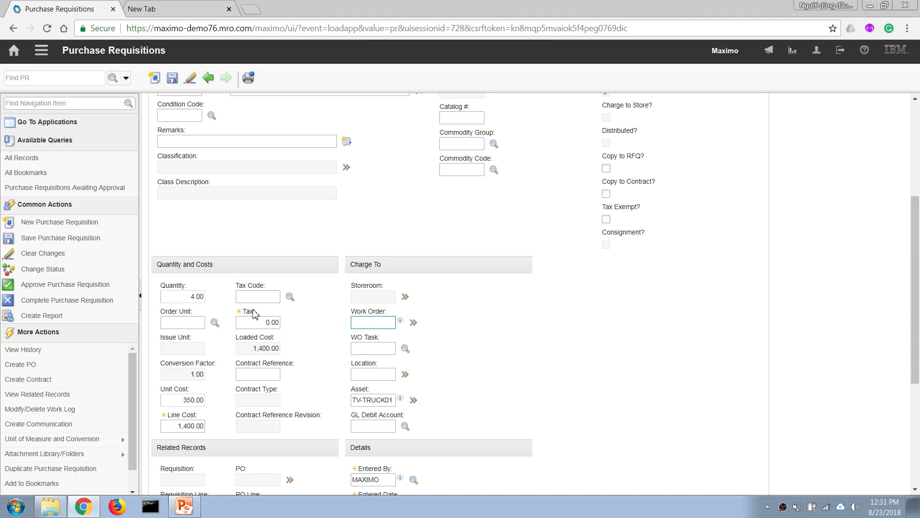
click(375, 350)
double_click(394, 396)
key(BackSpace)
key(Tab)
click(375, 296)
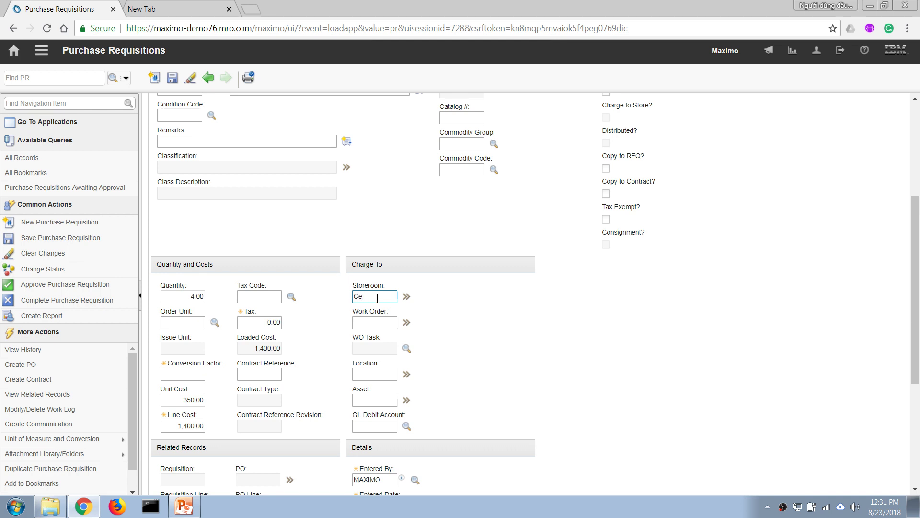
key(Tab)
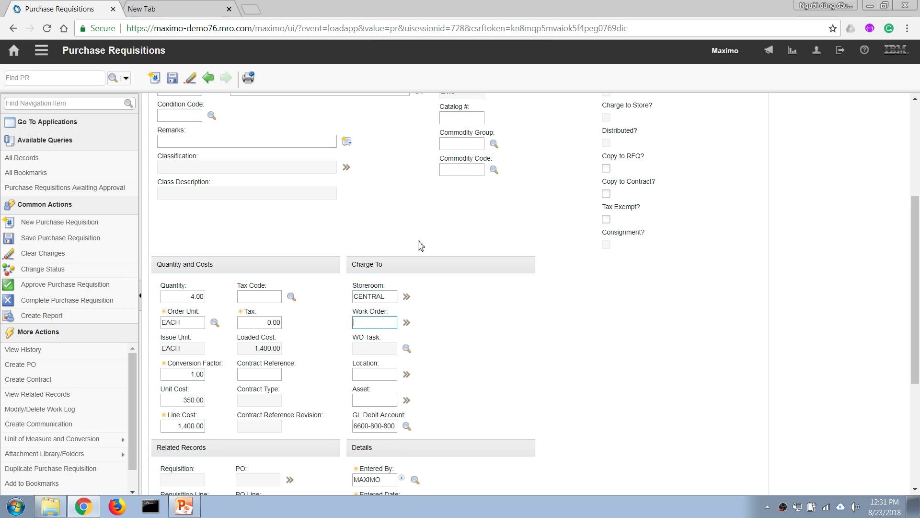
key(alt+s)
scroll(912, 176, up, 4)
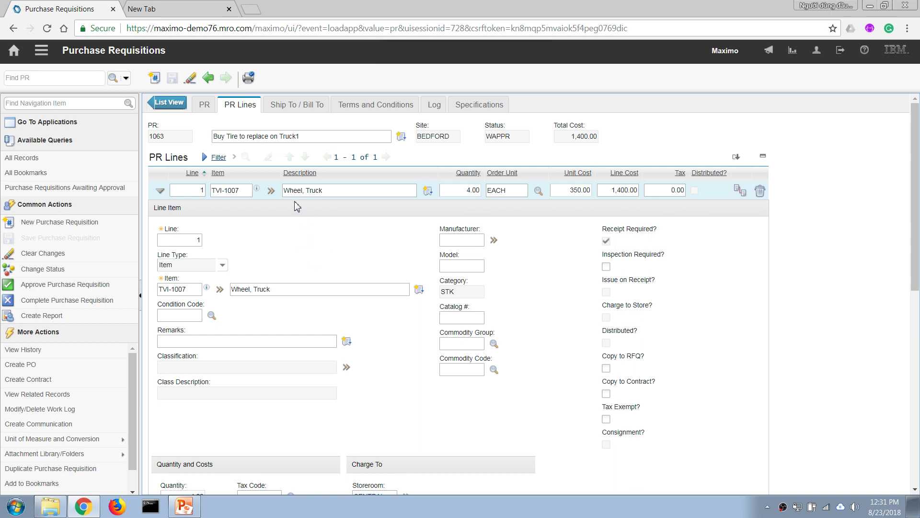
Collapse the line details and change PR 1063's status to Approved
click(165, 191)
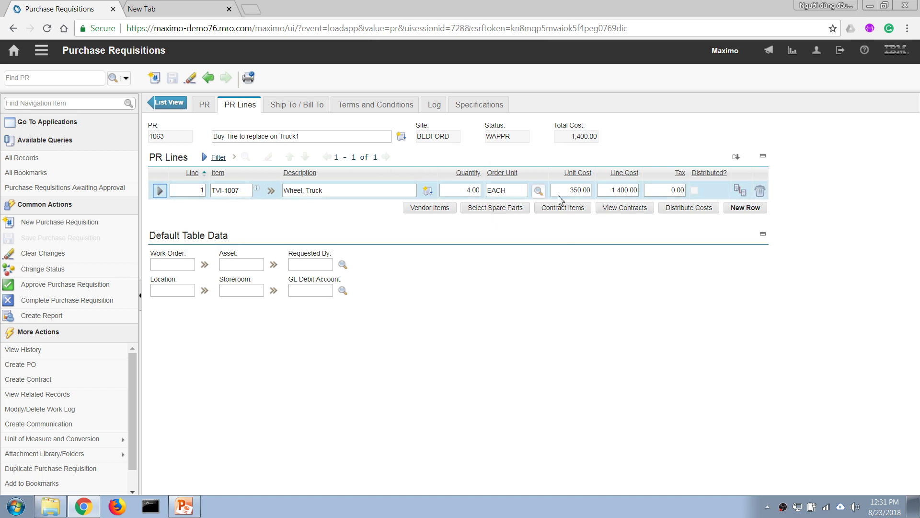
click(60, 269)
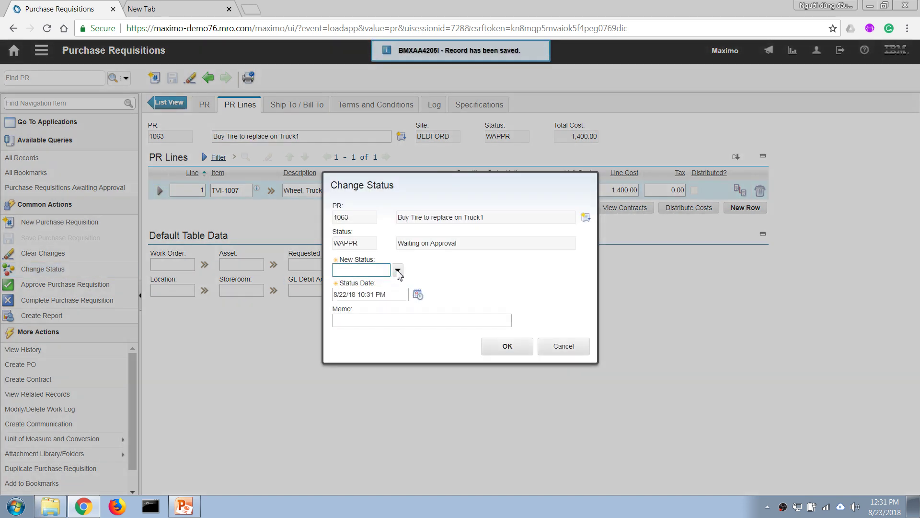
click(374, 271)
click(372, 282)
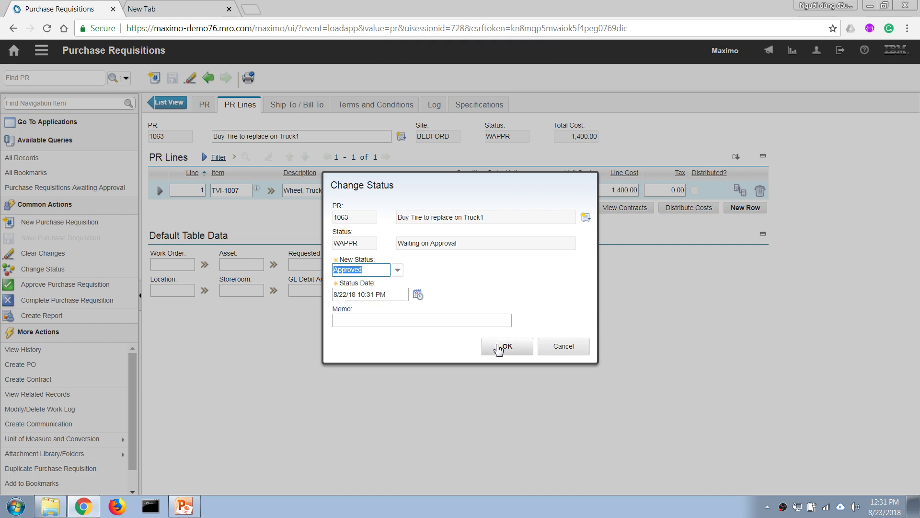
click(501, 349)
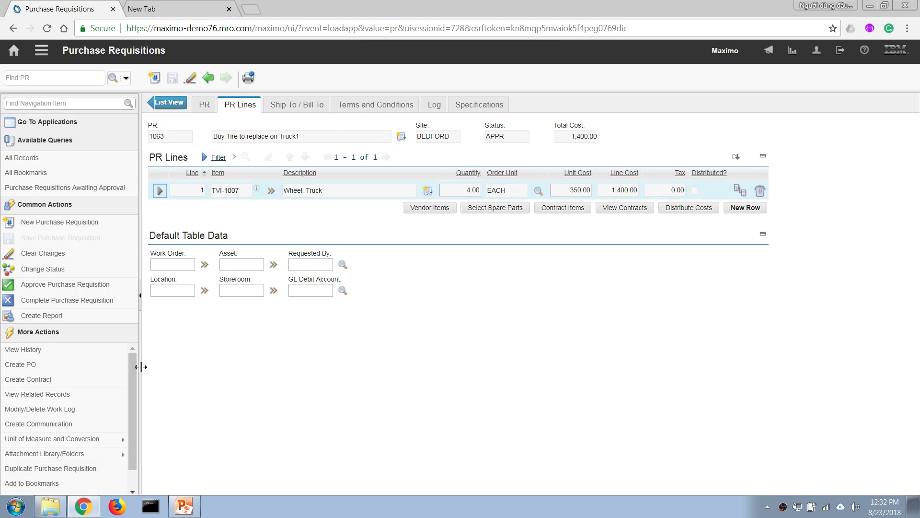
Create purchase order 1138 from PR 1063 using an autonumbered PO number
mouse_move(133, 362)
mouse_down()
mouse_move(133, 385)
mouse_move(130, 365)
mouse_up()
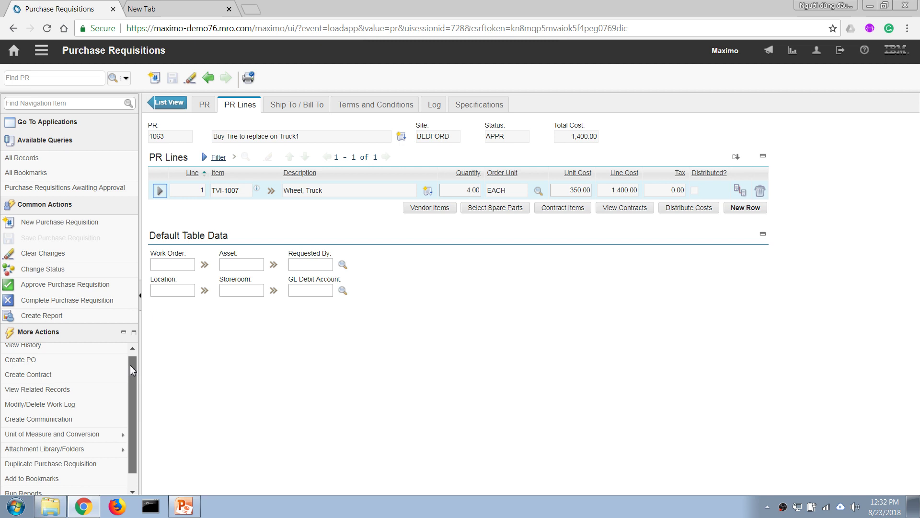
click(21, 360)
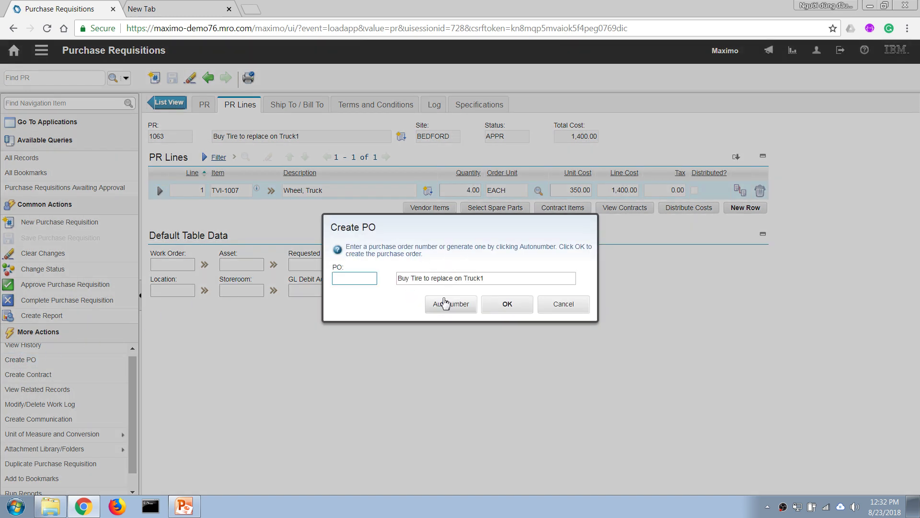
click(451, 304)
double_click(367, 282)
click(509, 305)
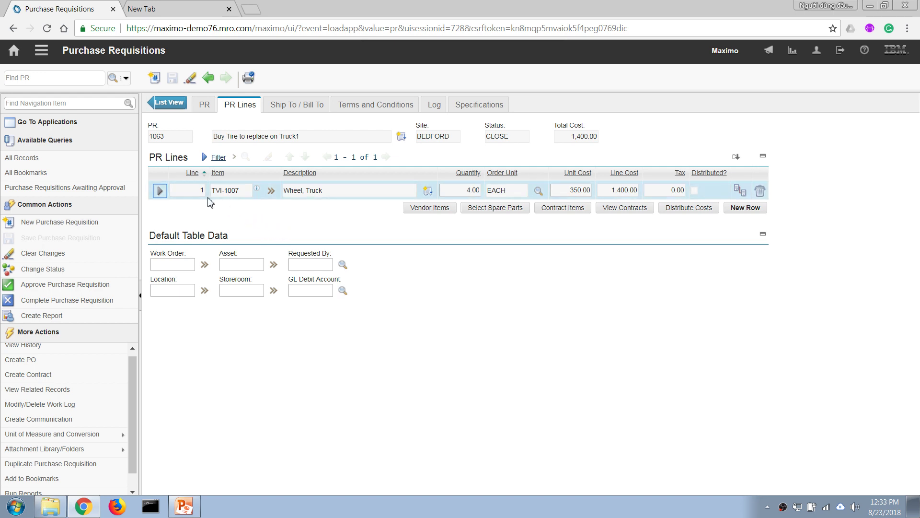
Expand PR 1063's line 1 to reveal its linked PO 1138 and open that PO's navigation menu
double_click(507, 135)
mouse_move(234, 194)
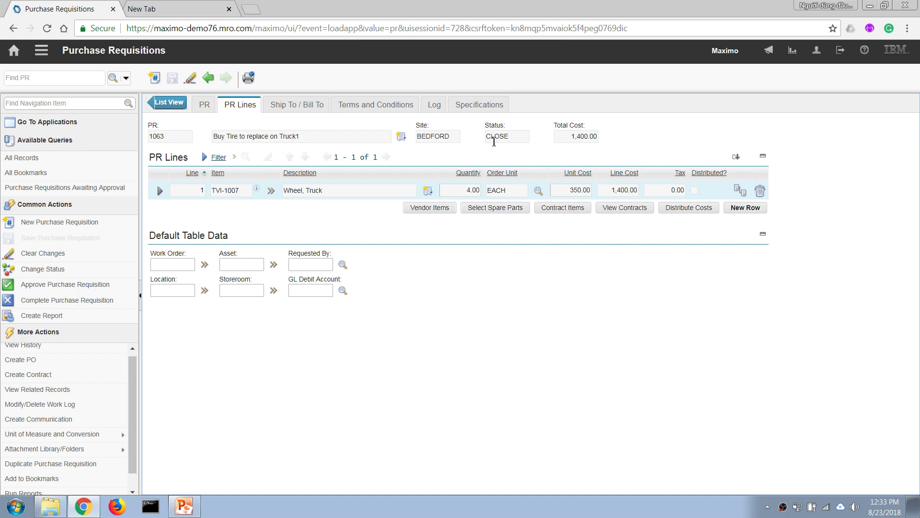
click(271, 190)
mouse_move(311, 246)
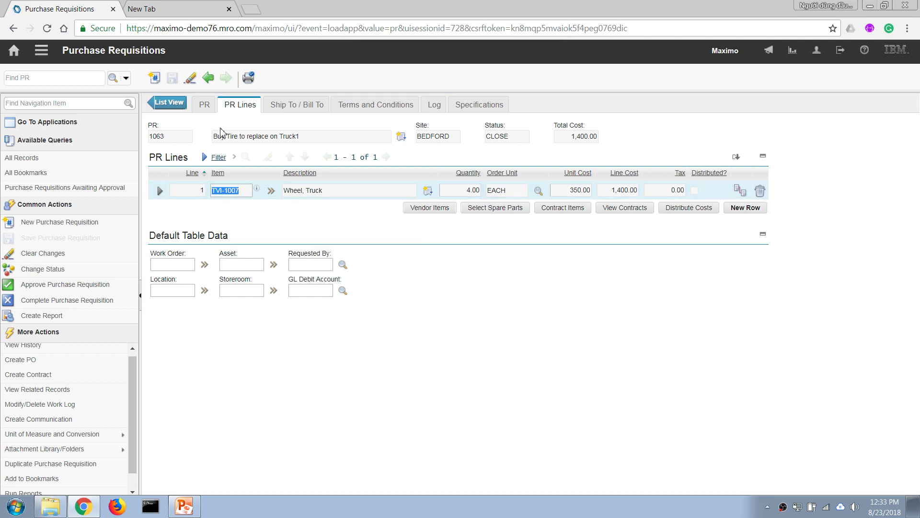
click(166, 194)
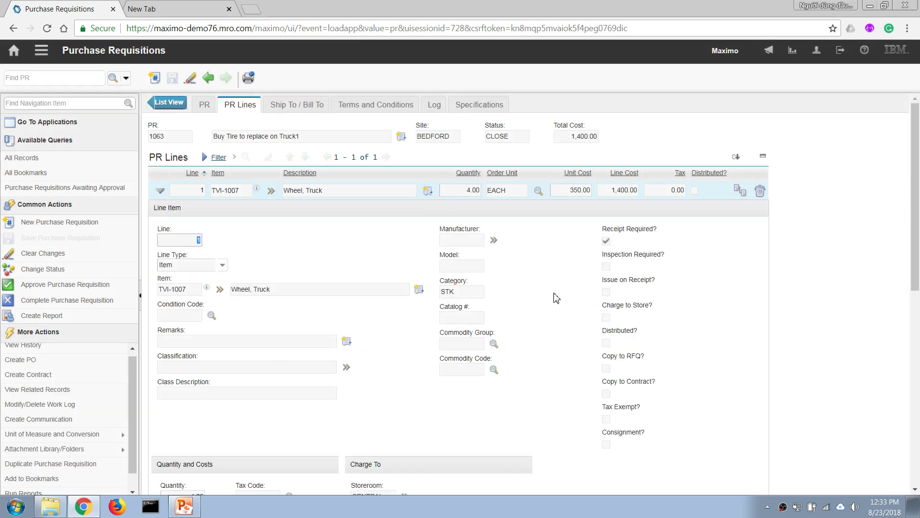
drag(915, 266, 888, 430)
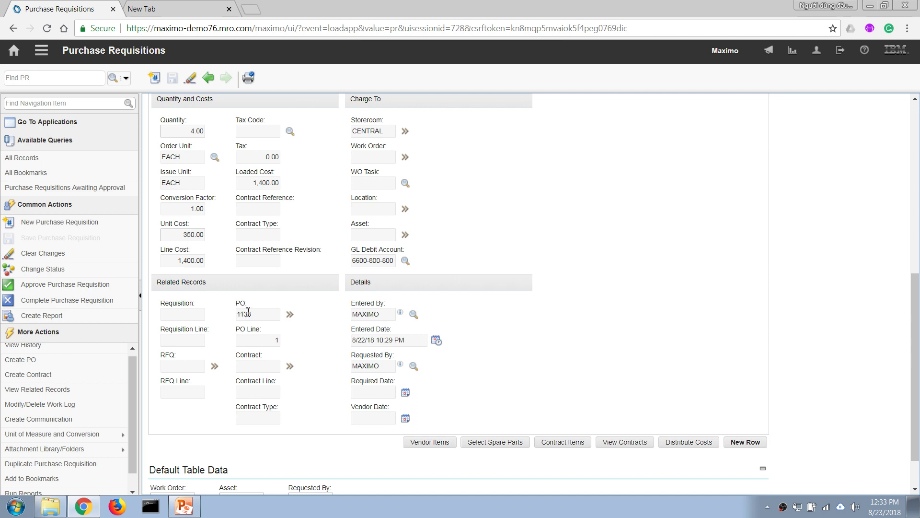
click(289, 314)
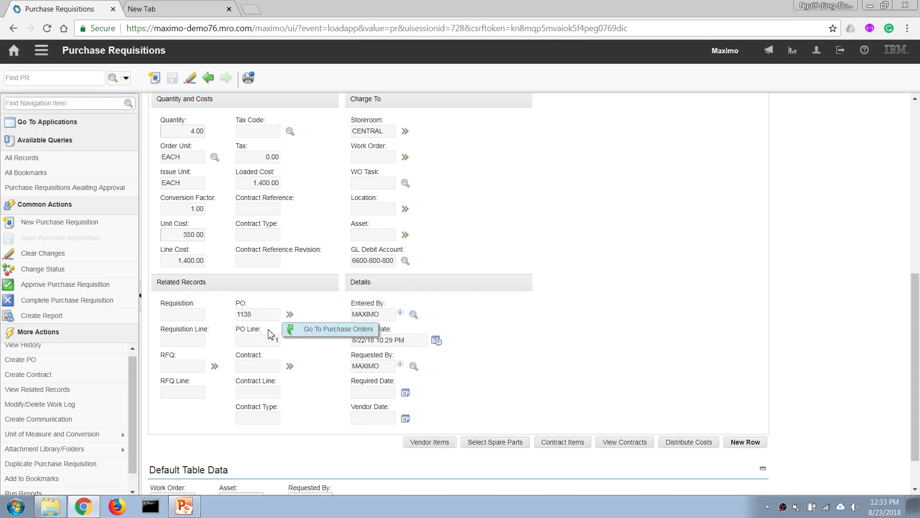
Open PO 1138, delete its wheel line and save, then return to the requisition list
click(320, 330)
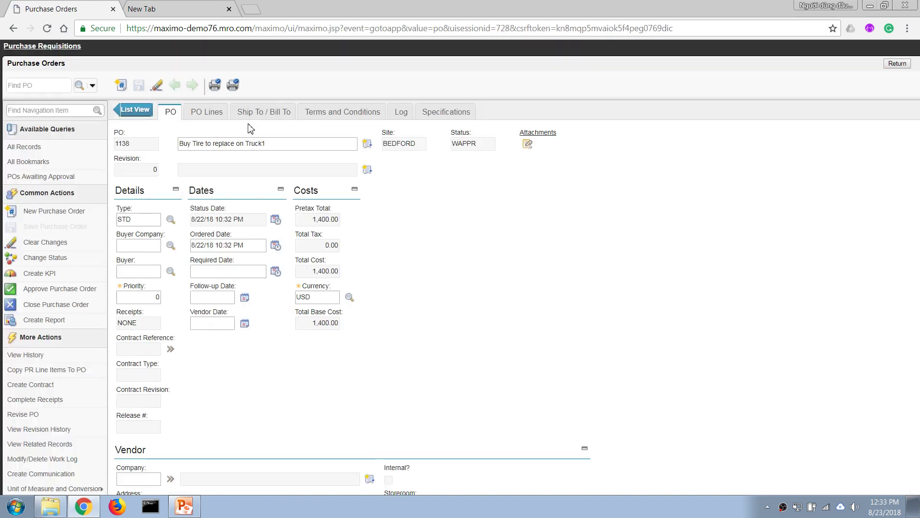
click(236, 111)
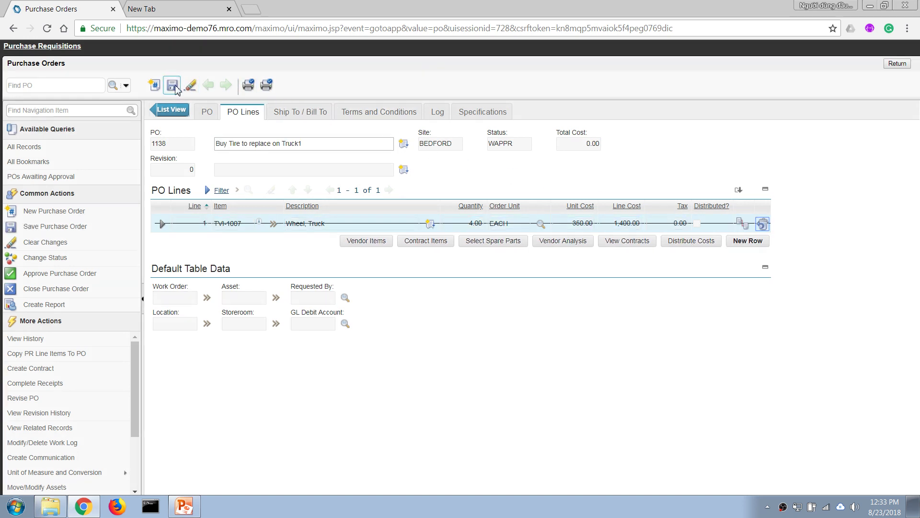
click(171, 86)
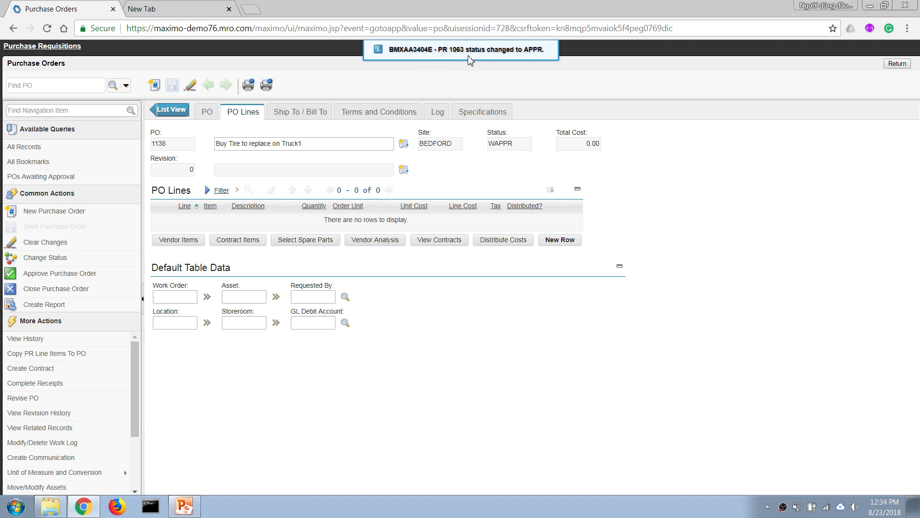
click(896, 64)
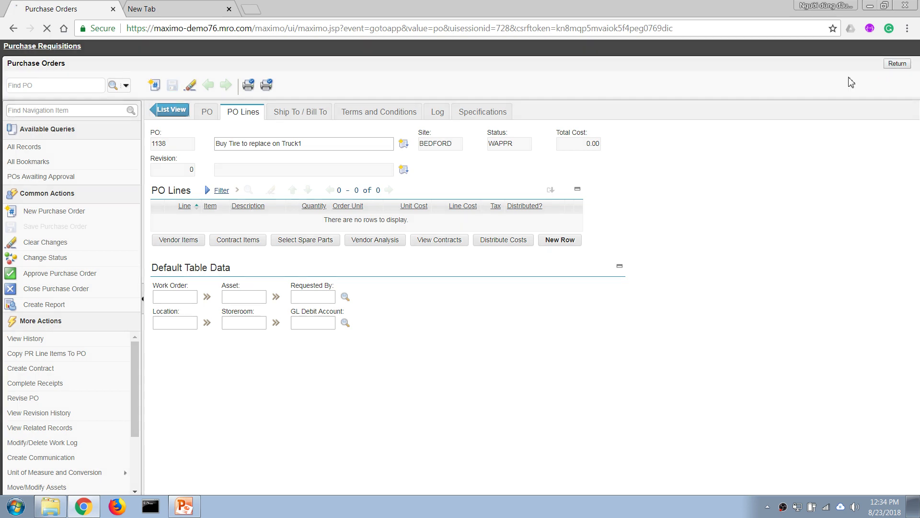
click(172, 103)
Refresh the requisition list and reopen PR 1063 to review its TVI-1007 wheel line
click(268, 124)
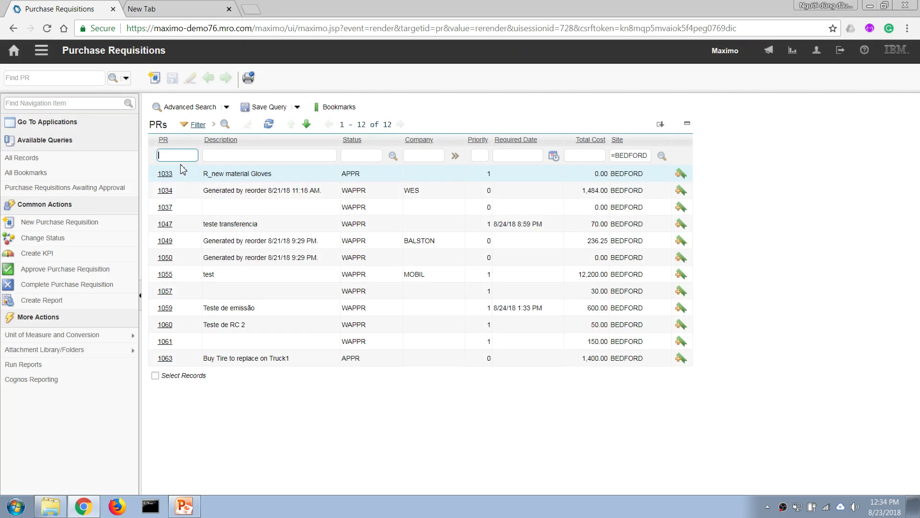
click(165, 358)
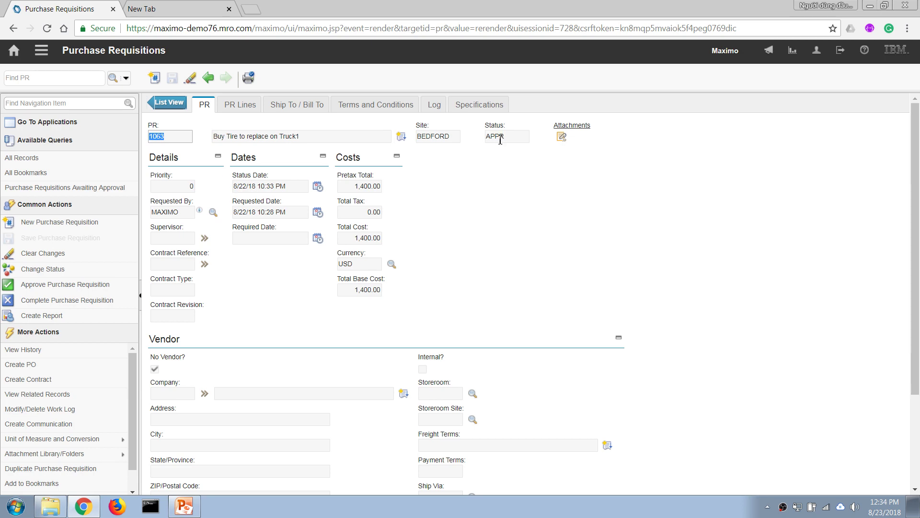
click(244, 106)
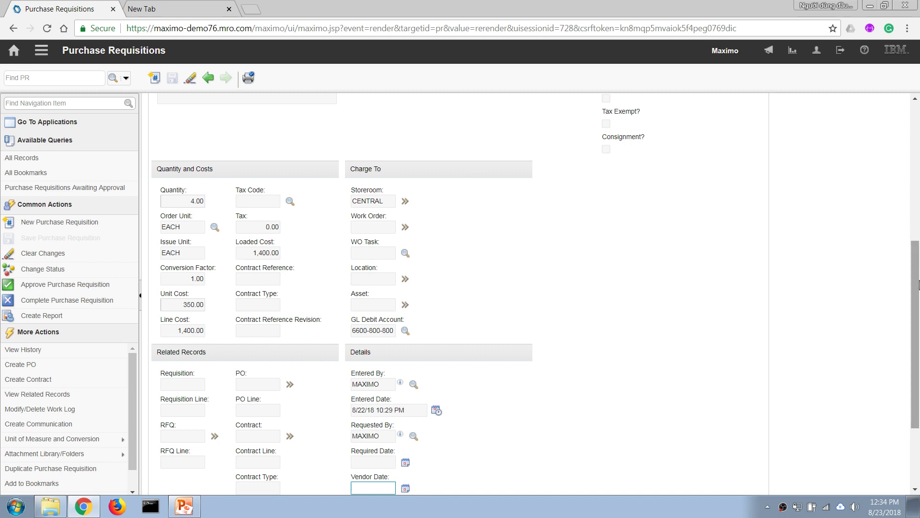
drag(916, 302, 592, 186)
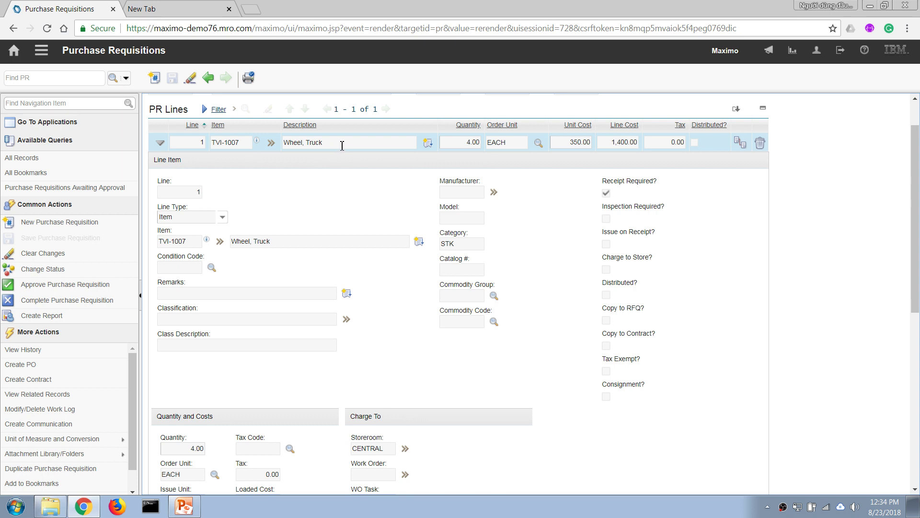
Start a new purchase order in the Purchase Orders application
click(41, 50)
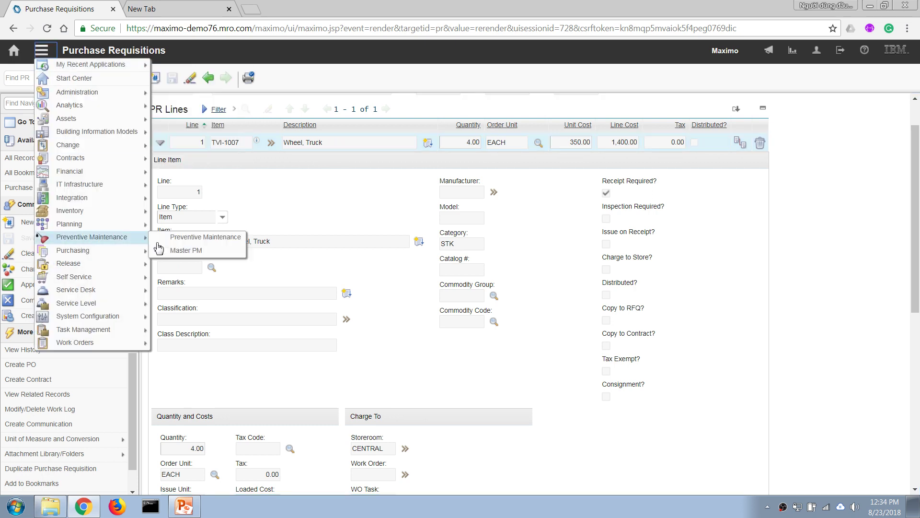
mouse_move(105, 254)
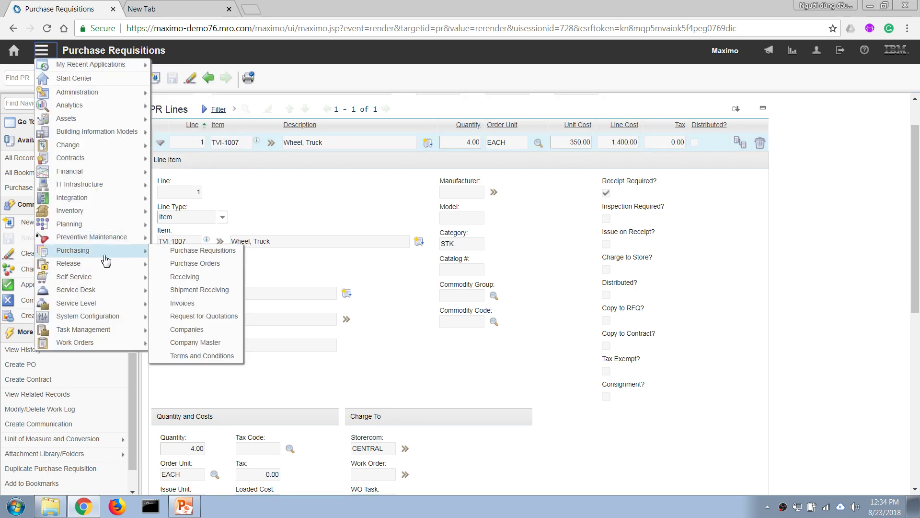
click(189, 264)
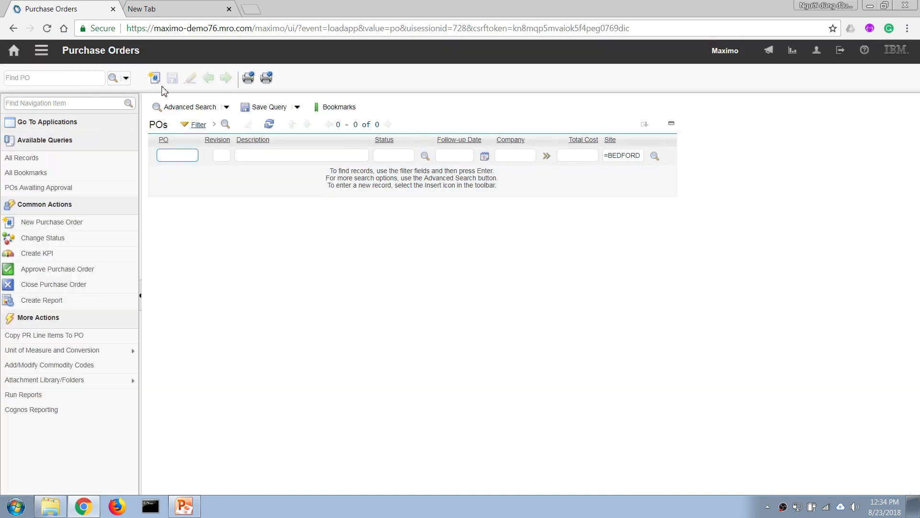
click(155, 78)
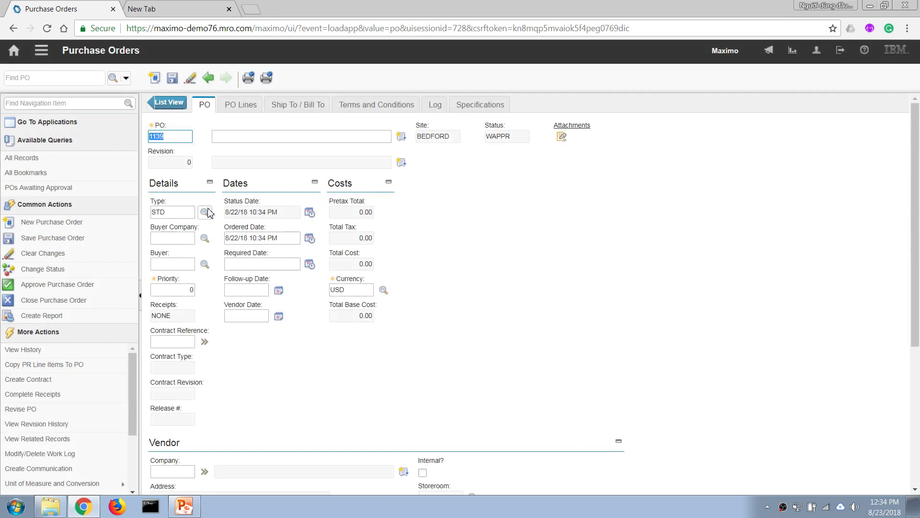
Give PO 1139 the description 'Purchase Tire' and vendor company GOODYEAR
click(241, 140)
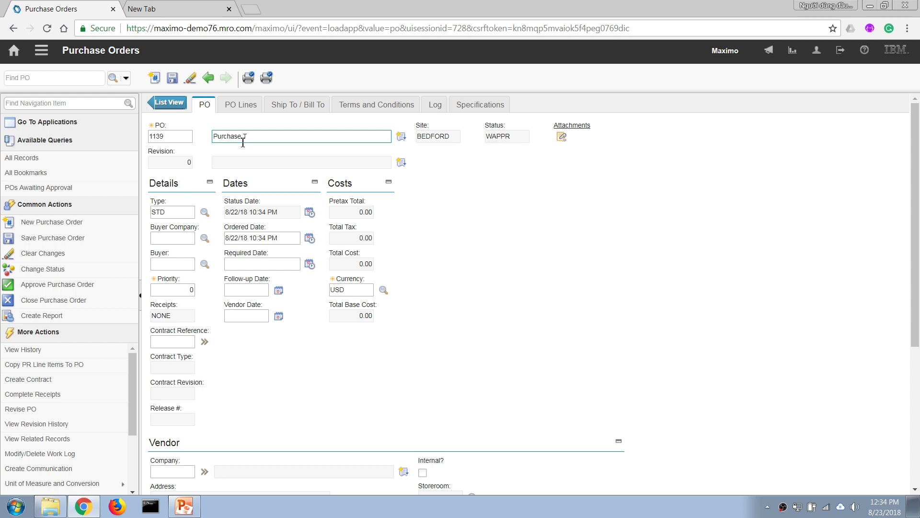
key(Tab)
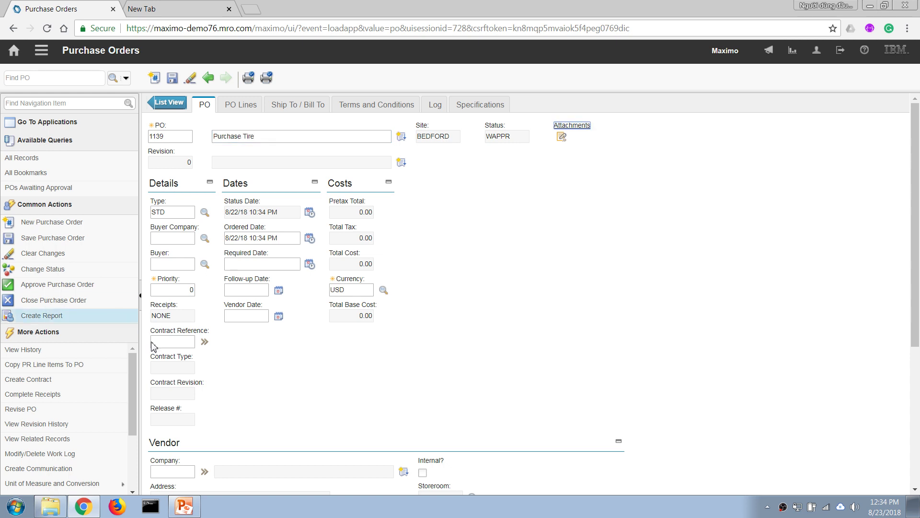
click(187, 476)
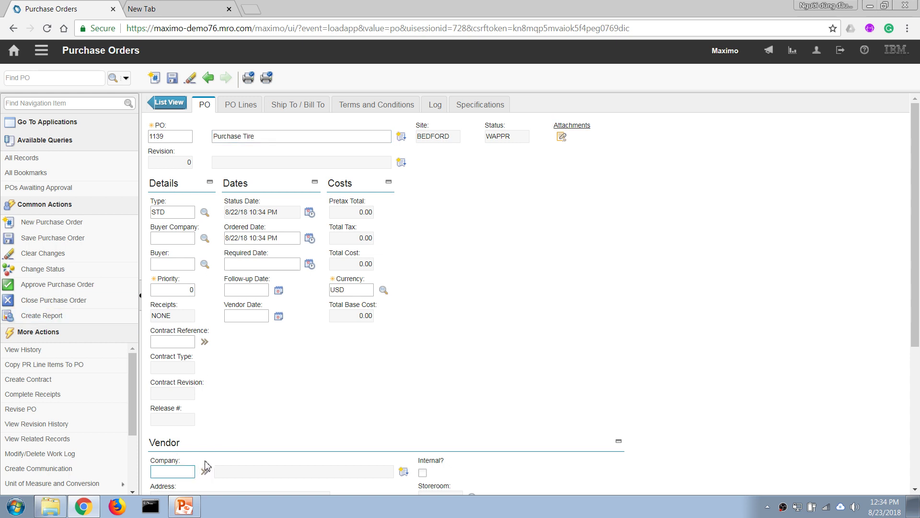
text(Goodyear)
key(Tab)
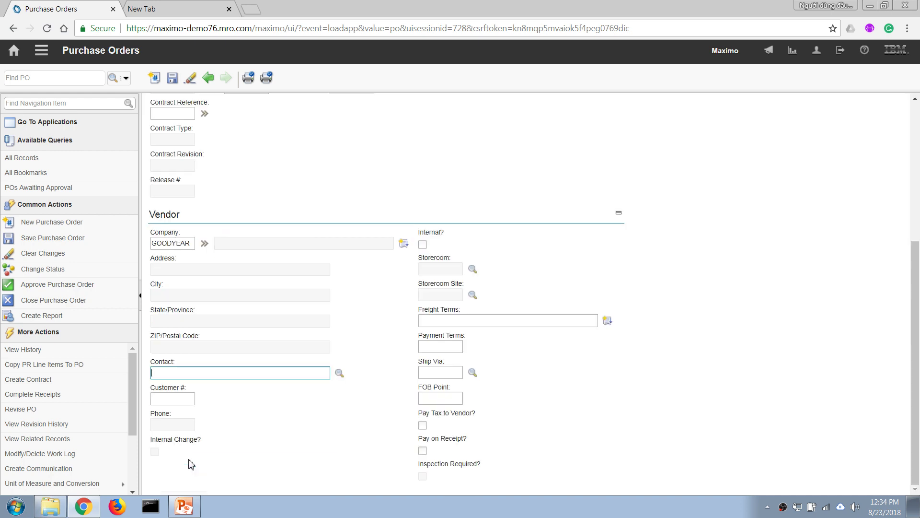
click(916, 212)
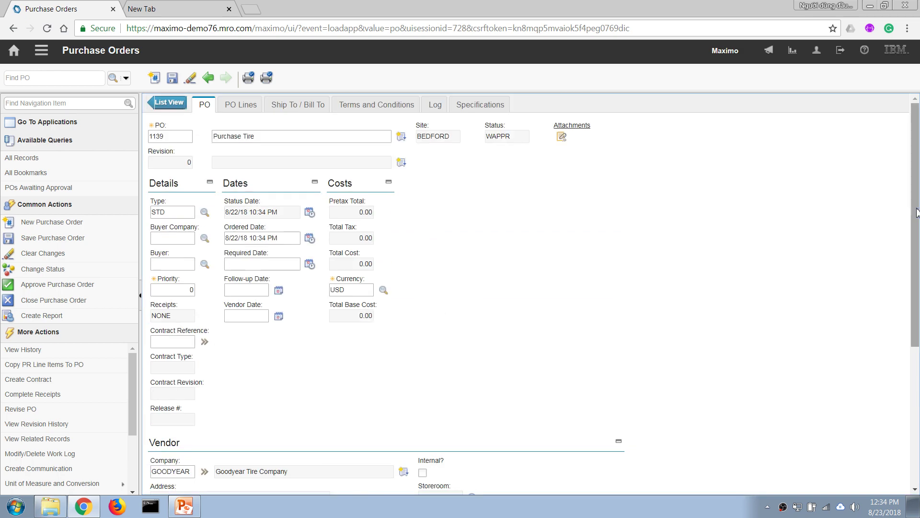
click(244, 106)
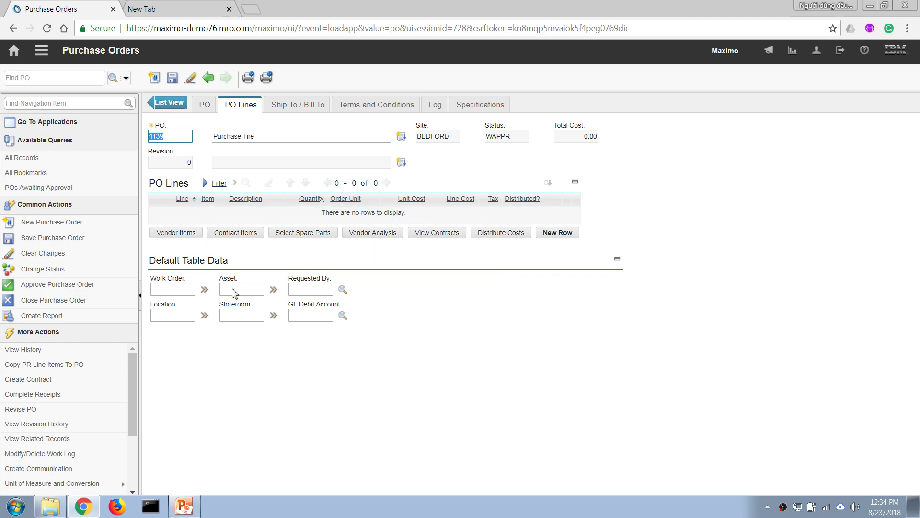
Copy PR 1063's TVI-1007 Wheel, Truck line into PO 1139
click(32, 367)
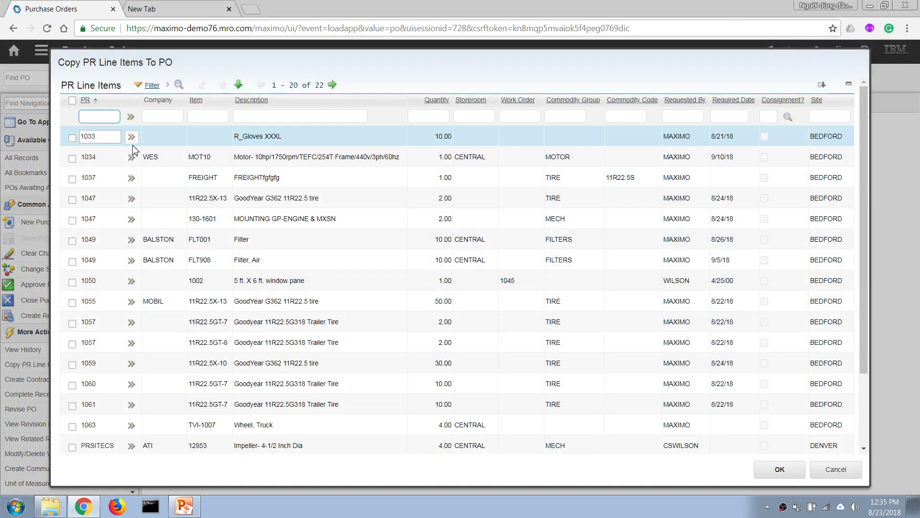
text(1063)
key(Return)
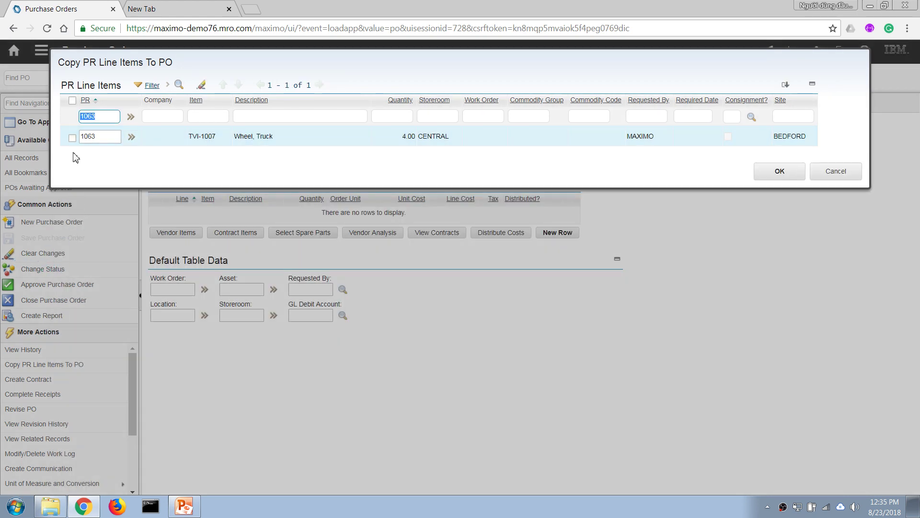
click(72, 137)
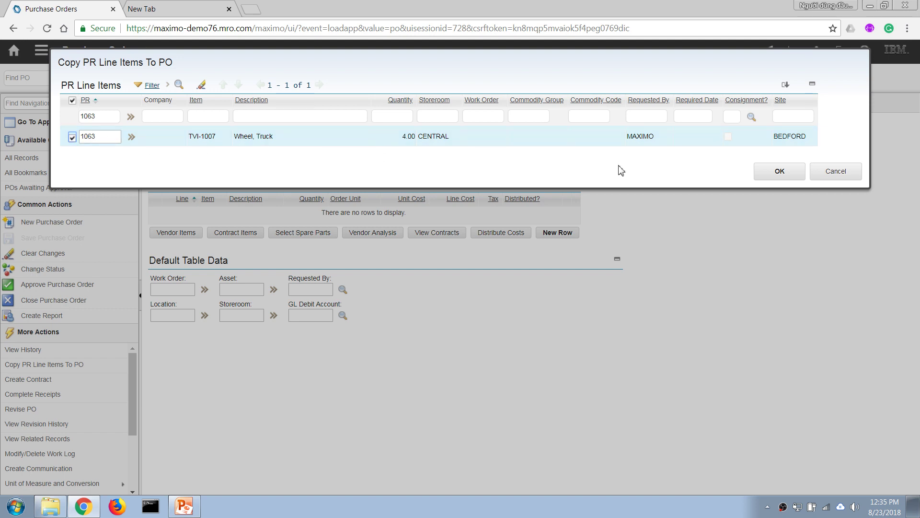
click(775, 173)
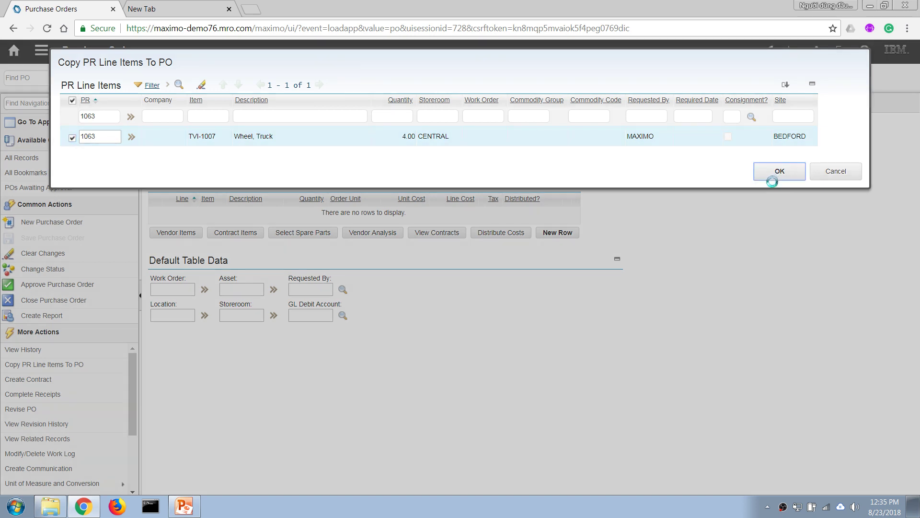